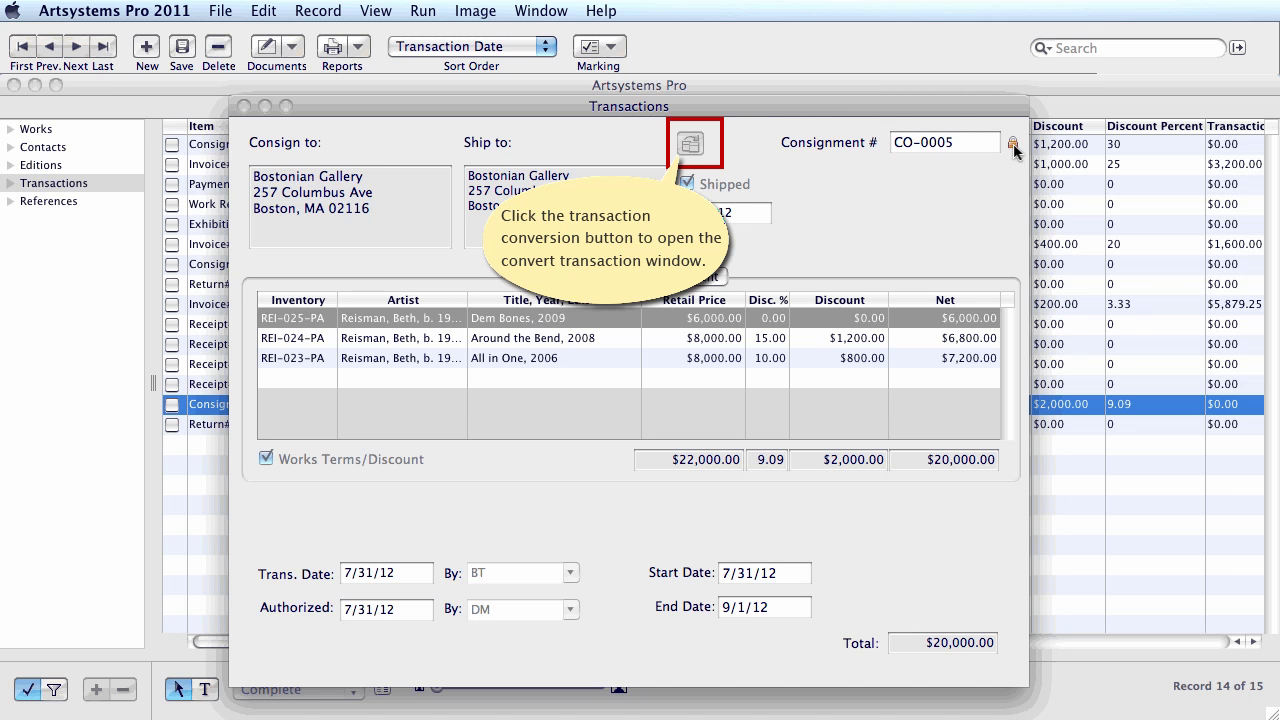
# - Unlock the Bostonian Gallery consignment and start converting it to an invoice
pyautogui.click(1012, 145)
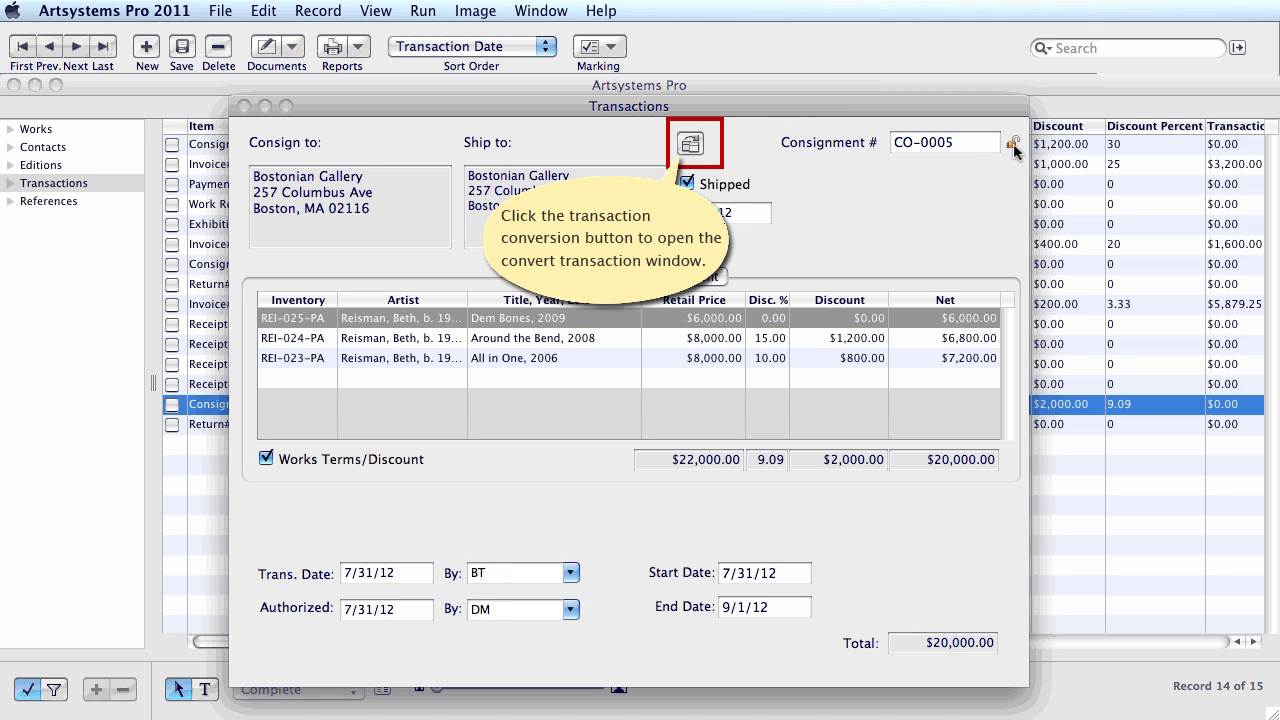
pyautogui.click(691, 146)
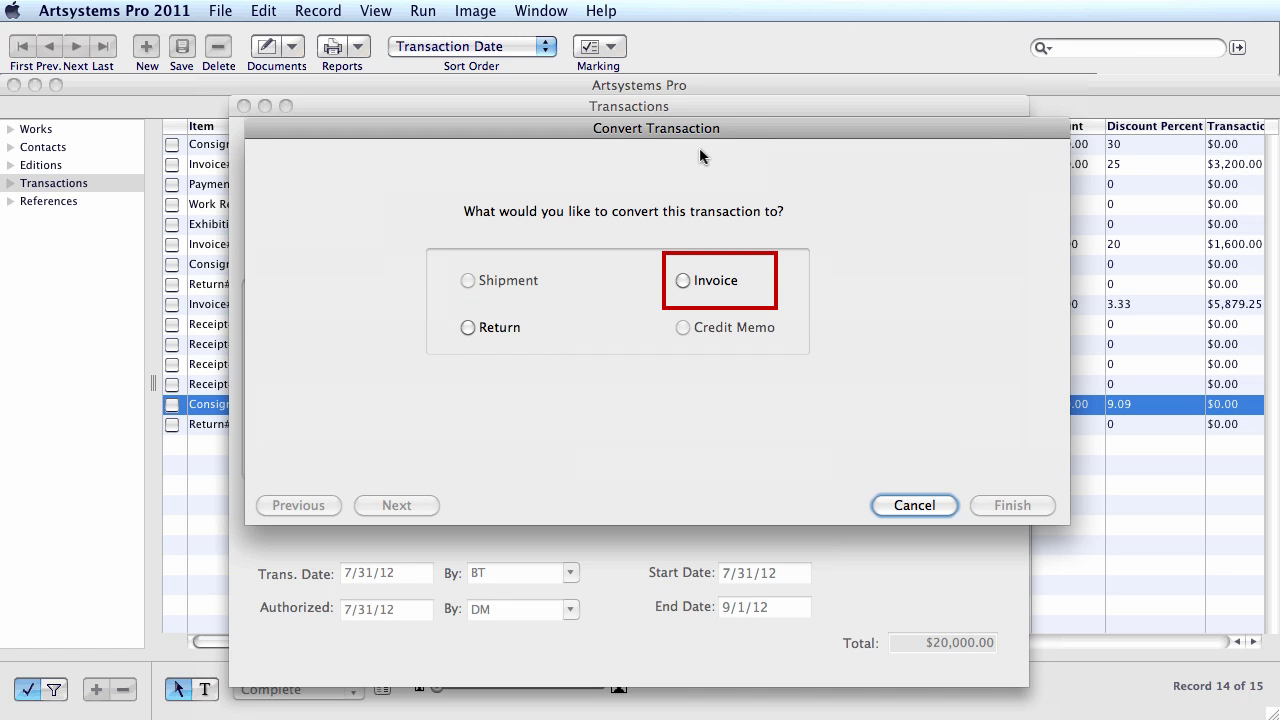
pyautogui.click(682, 281)
pyautogui.click(424, 505)
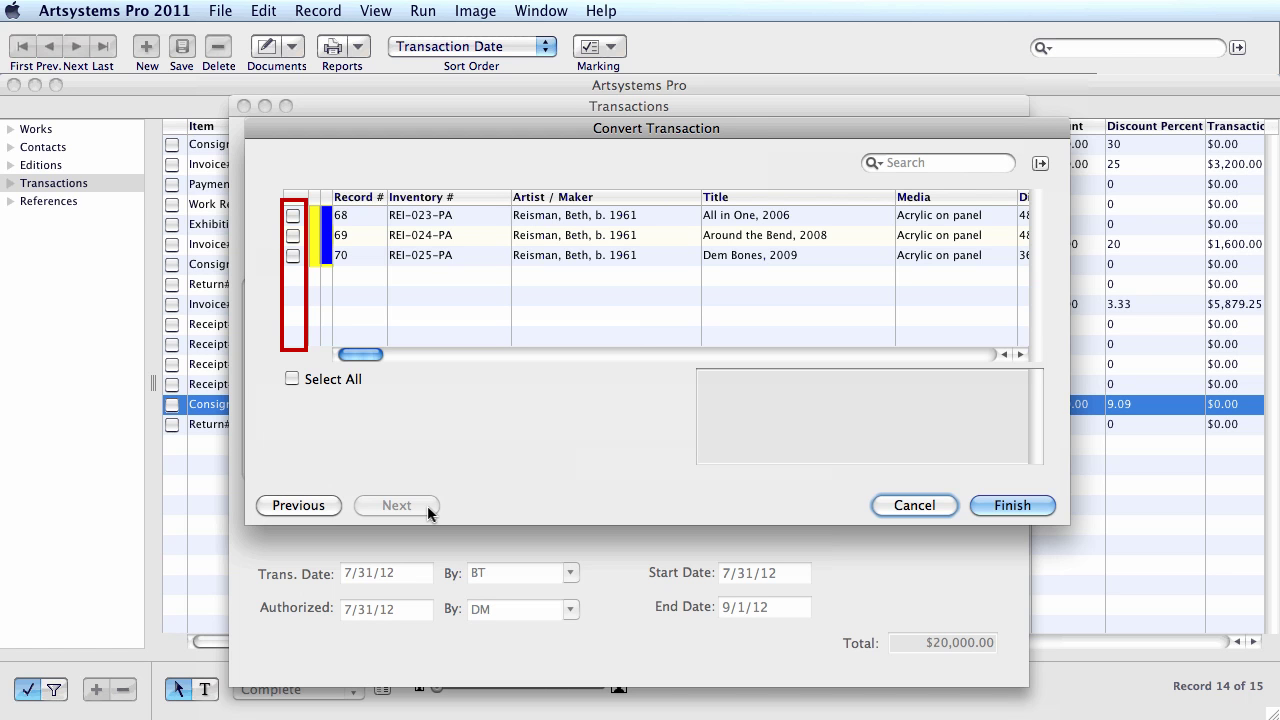
# - Include the works All in One and Around the Bend in the invoice and finish the conversion
pyautogui.click(293, 218)
pyautogui.click(293, 216)
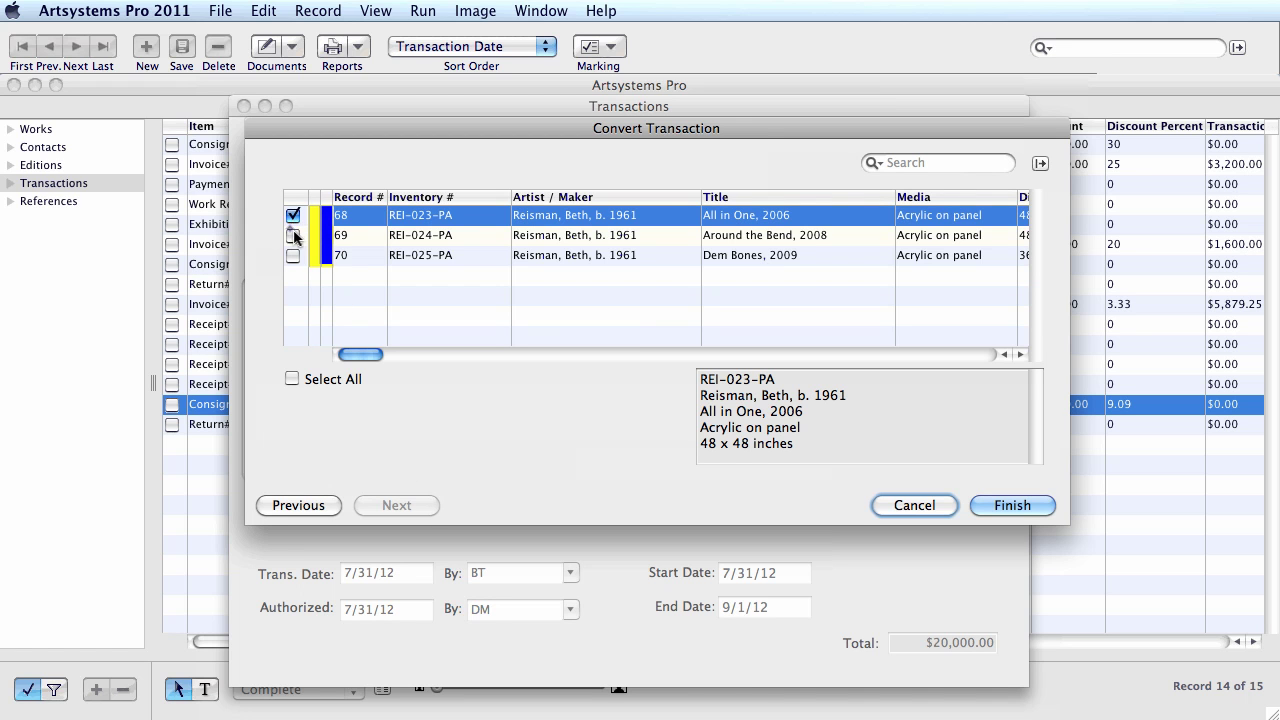
pyautogui.click(293, 236)
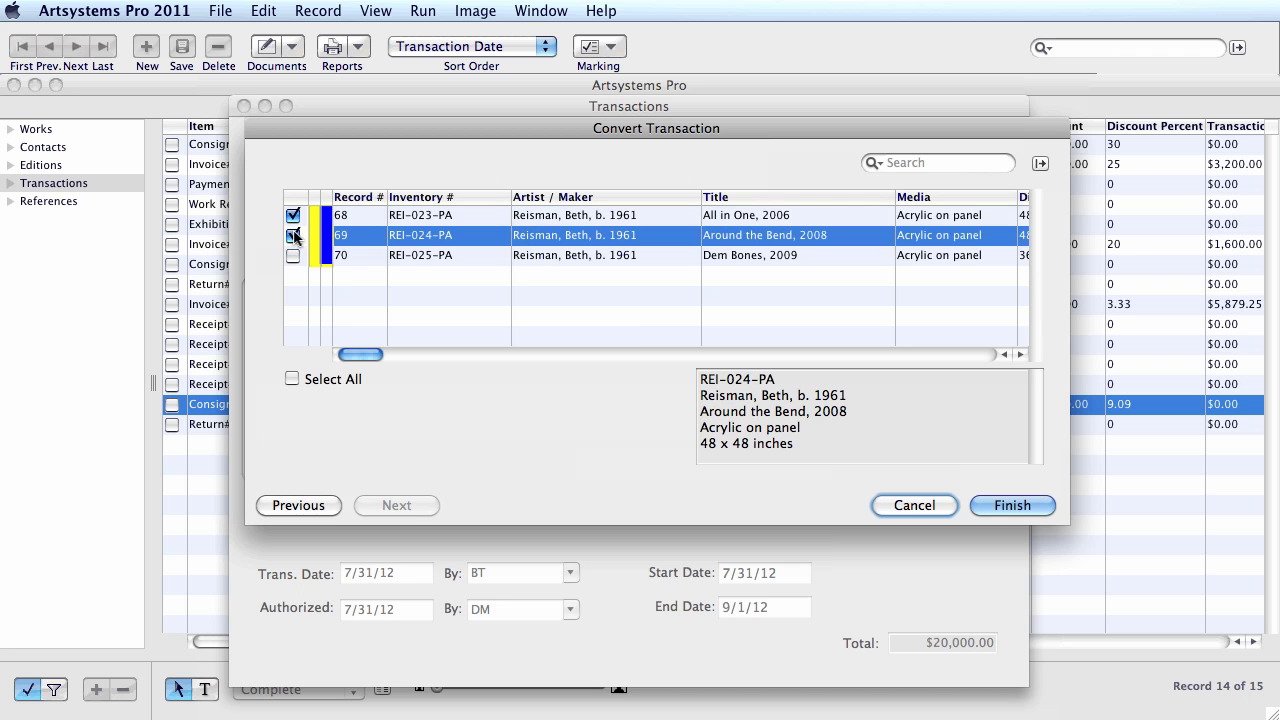
pyautogui.click(1014, 505)
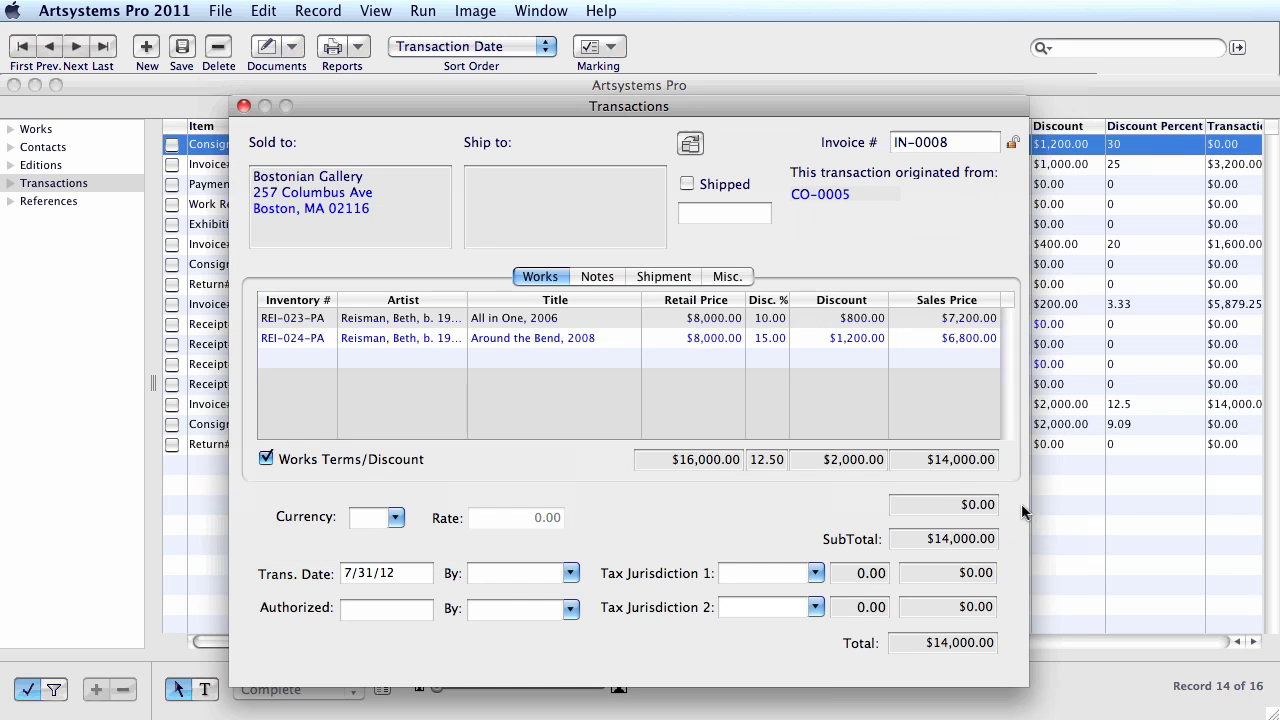
# - Set the invoice's Tax Jurisdiction 1 to No Tax and record BT as the person for the transaction date
pyautogui.click(815, 573)
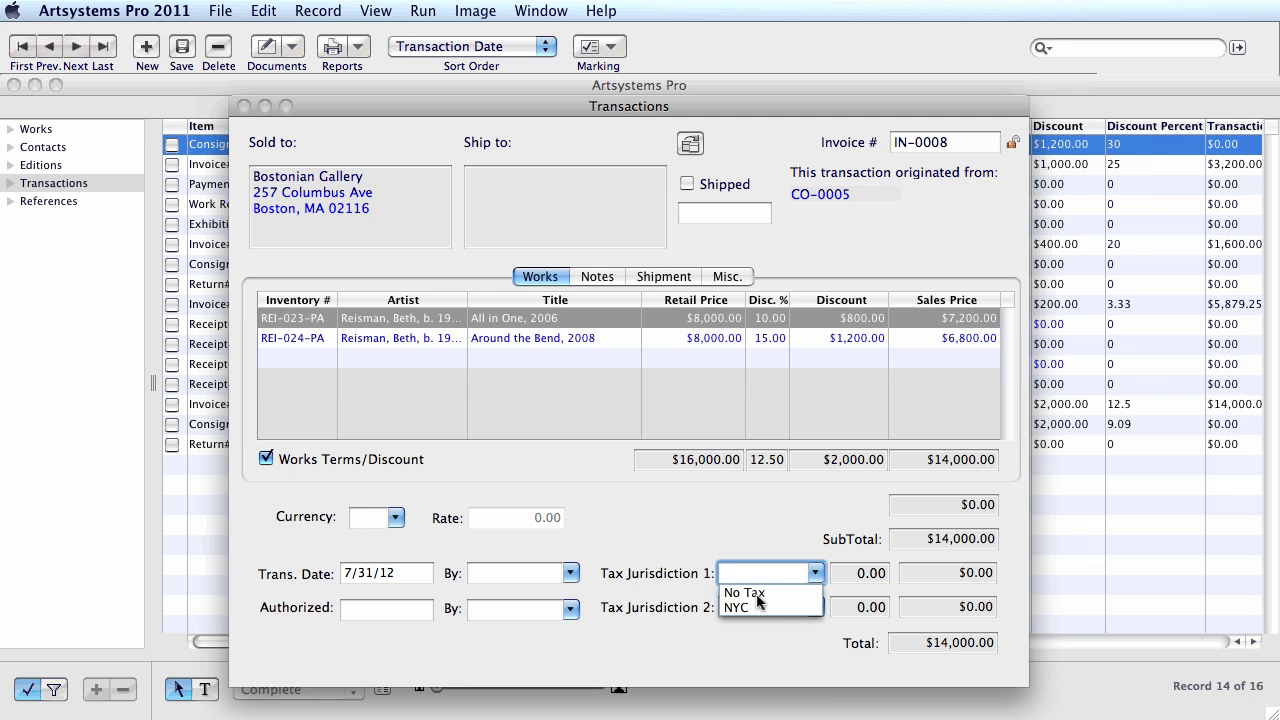
pyautogui.click(758, 593)
pyautogui.click(569, 574)
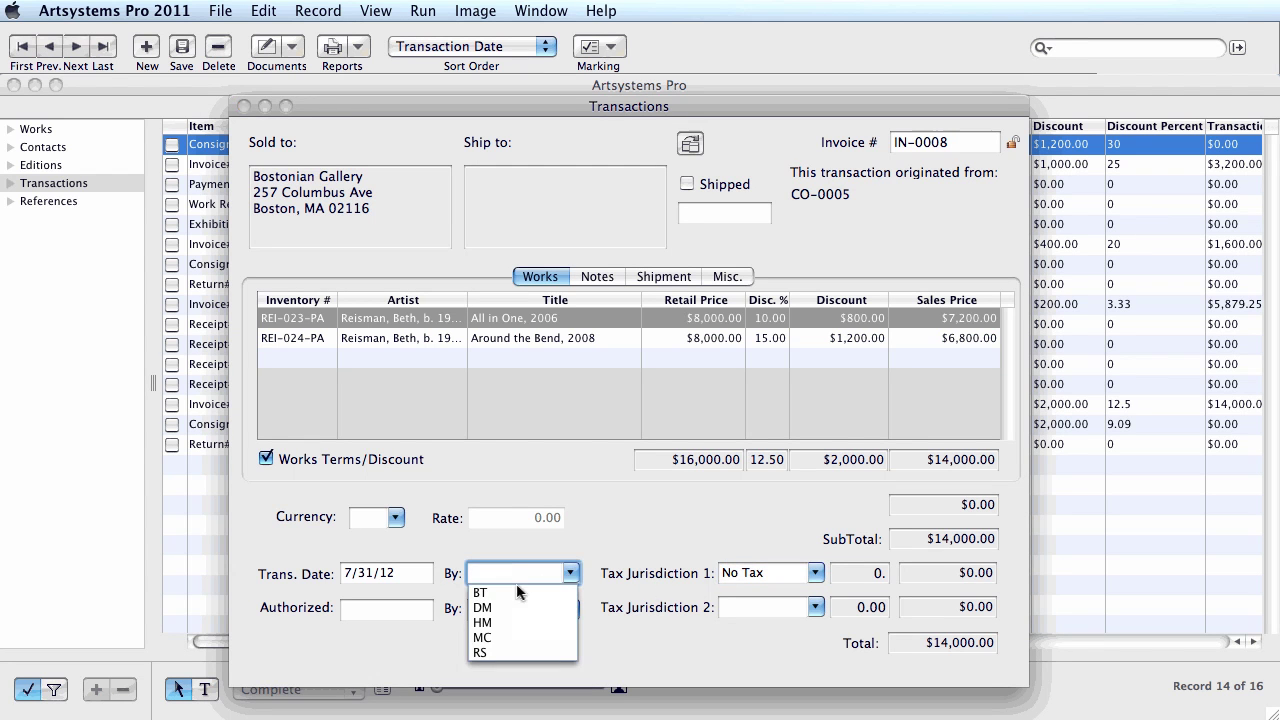
pyautogui.click(482, 593)
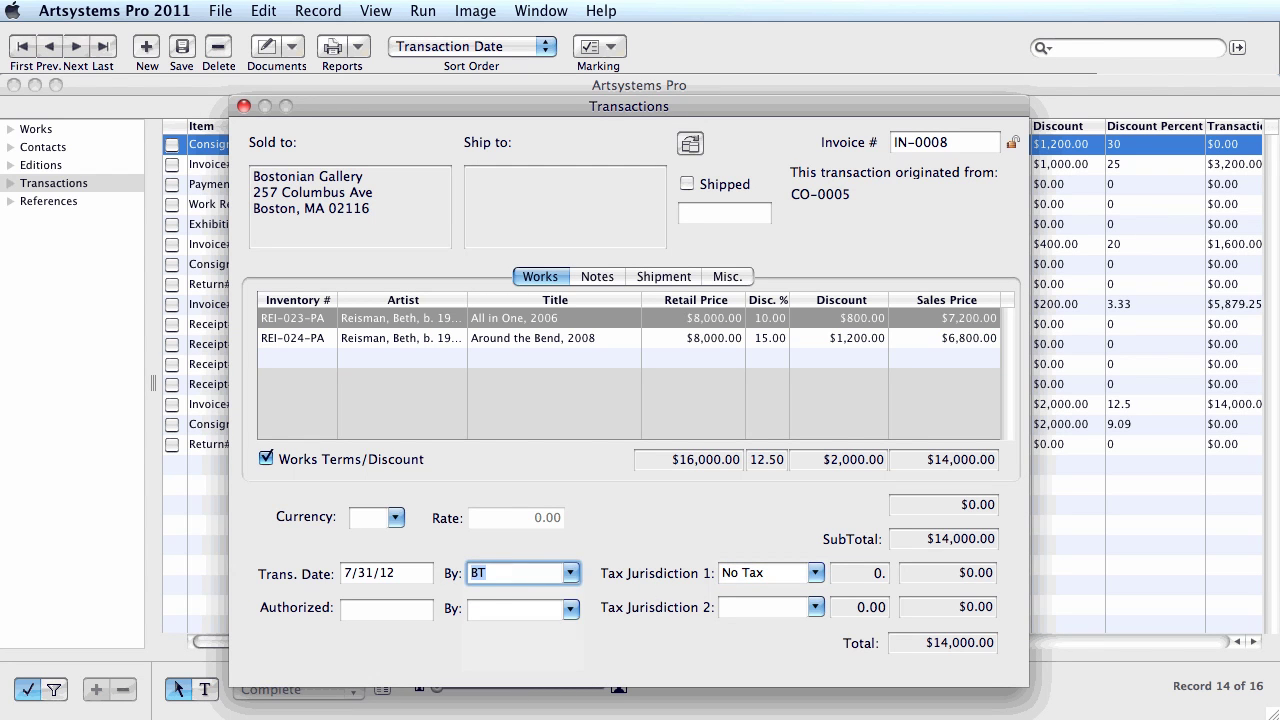
pyautogui.press('Tab')
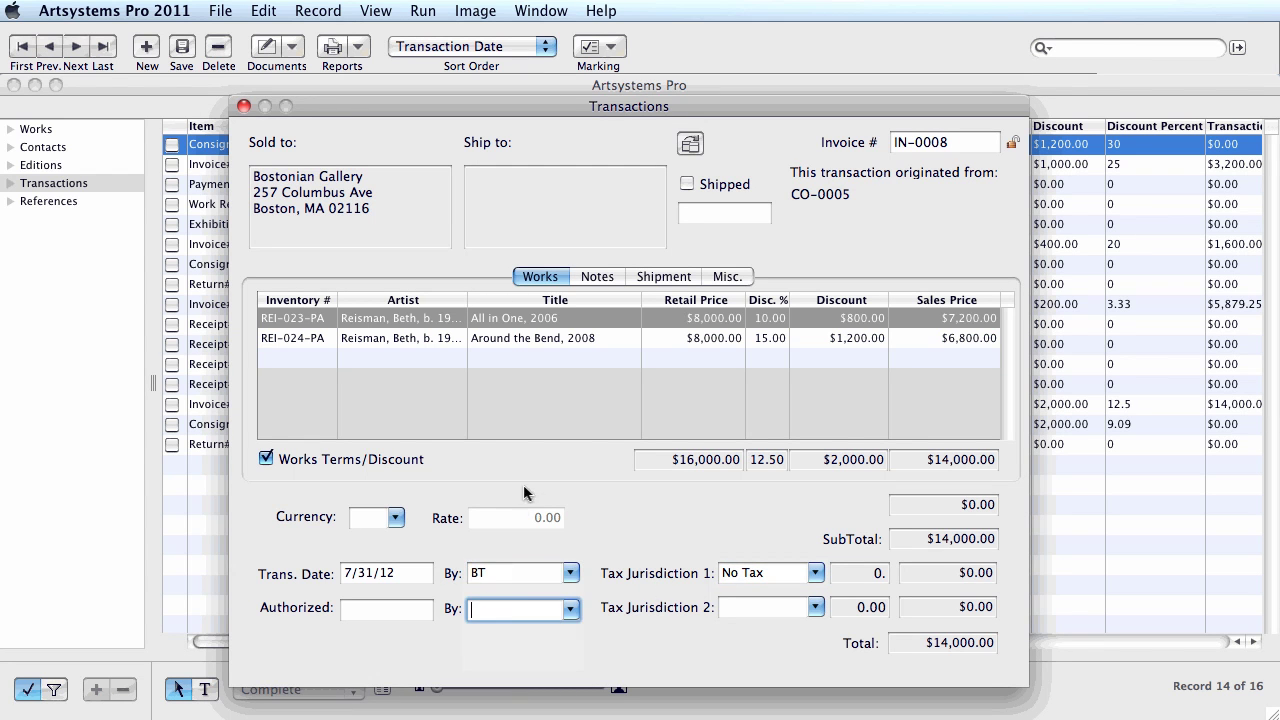
# - Add a non-taxable miscellaneous Shipping charge of 500 to the invoice
pyautogui.click(600, 277)
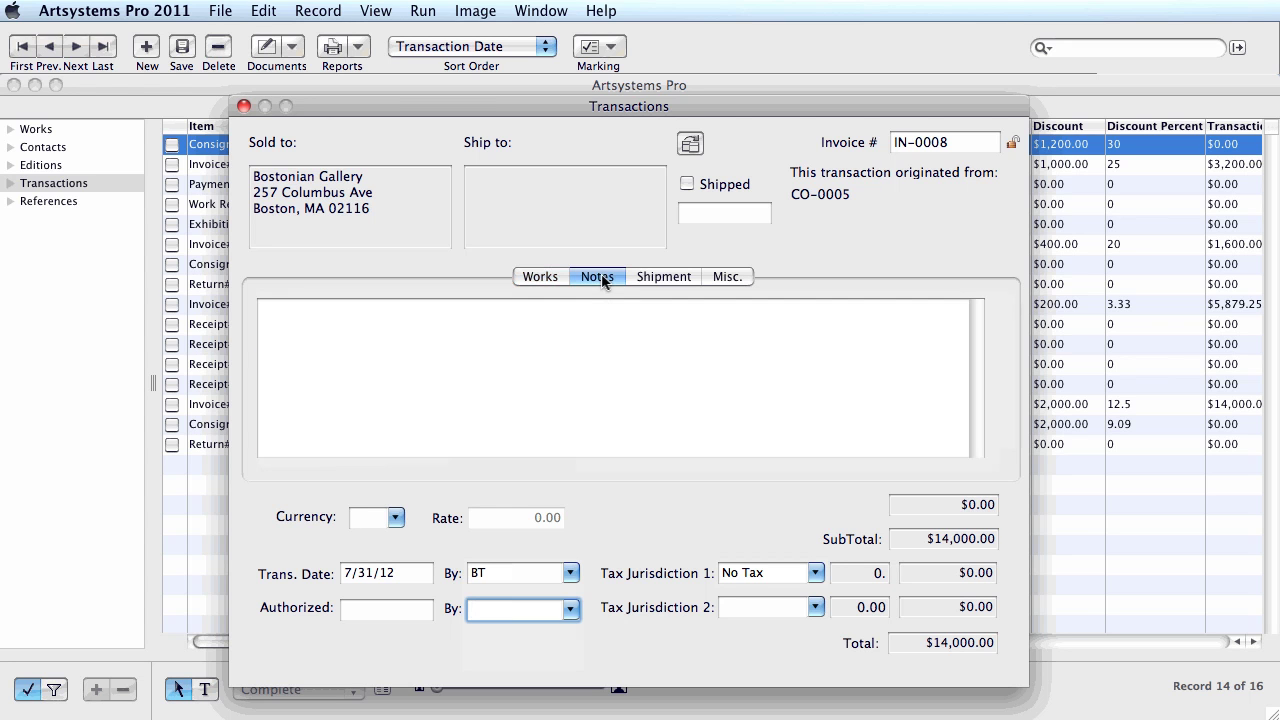
pyautogui.click(716, 279)
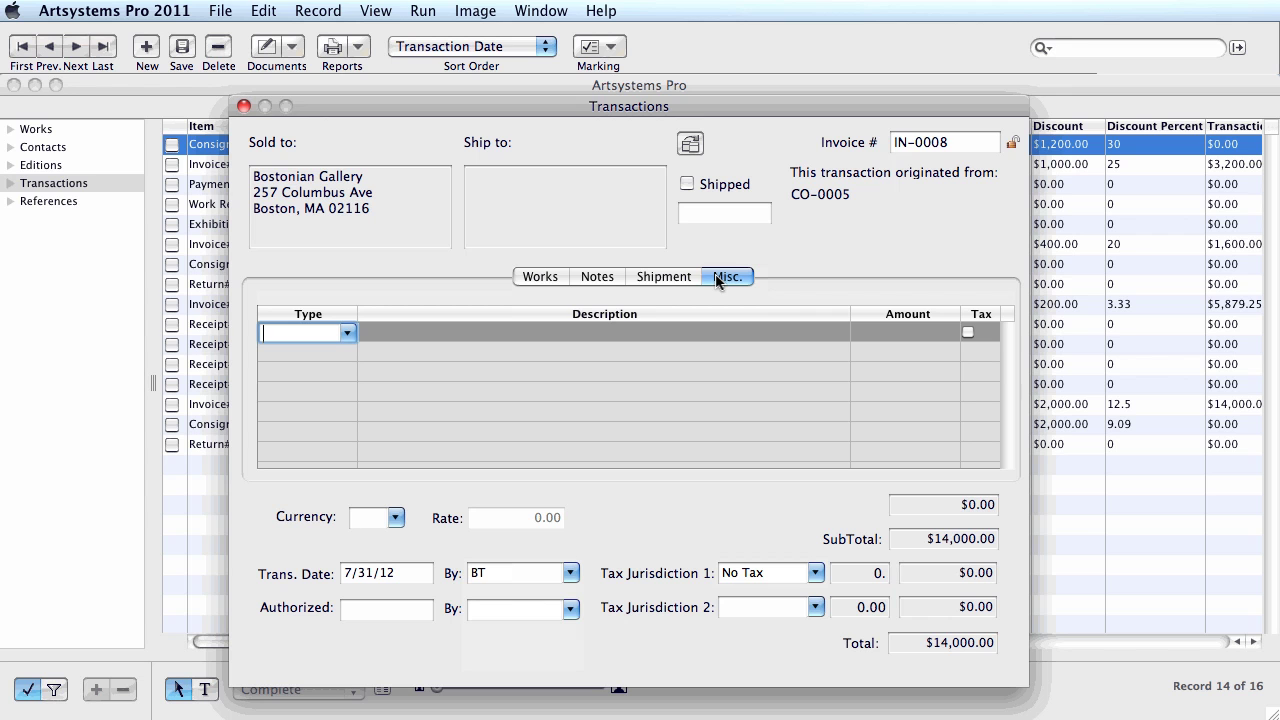
pyautogui.click(347, 333)
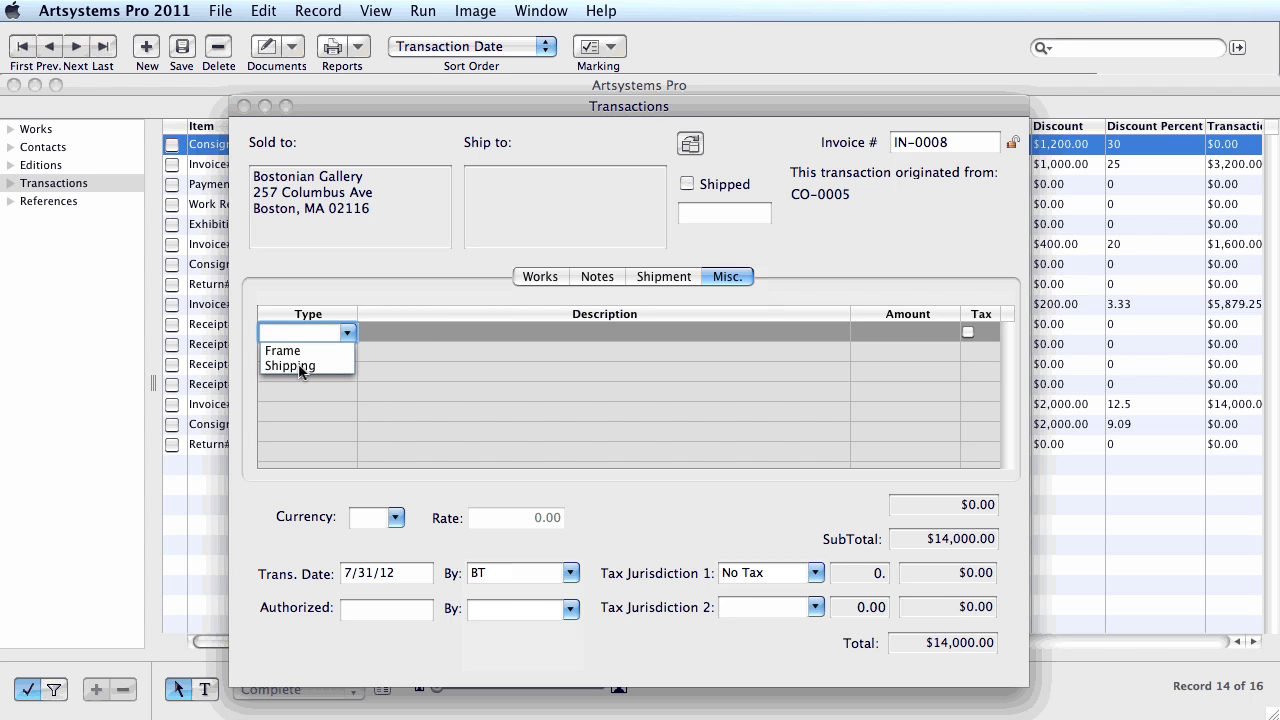
pyautogui.click(298, 365)
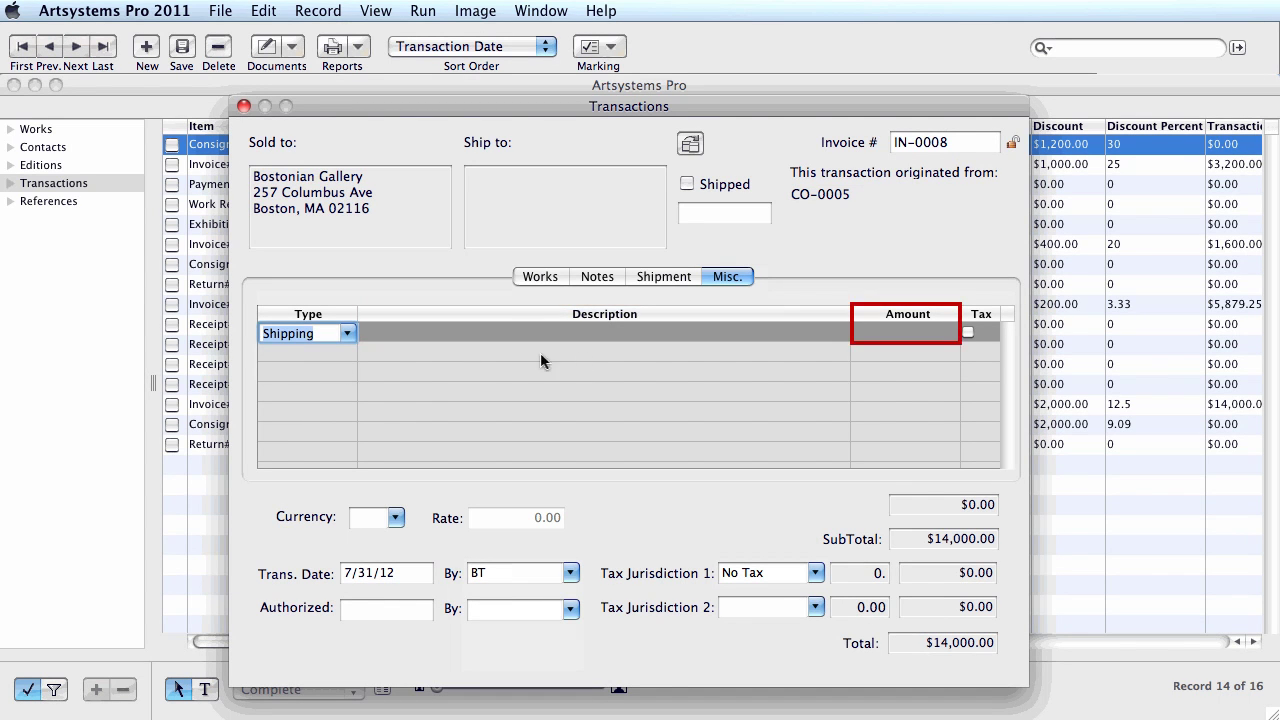
pyautogui.click(903, 336)
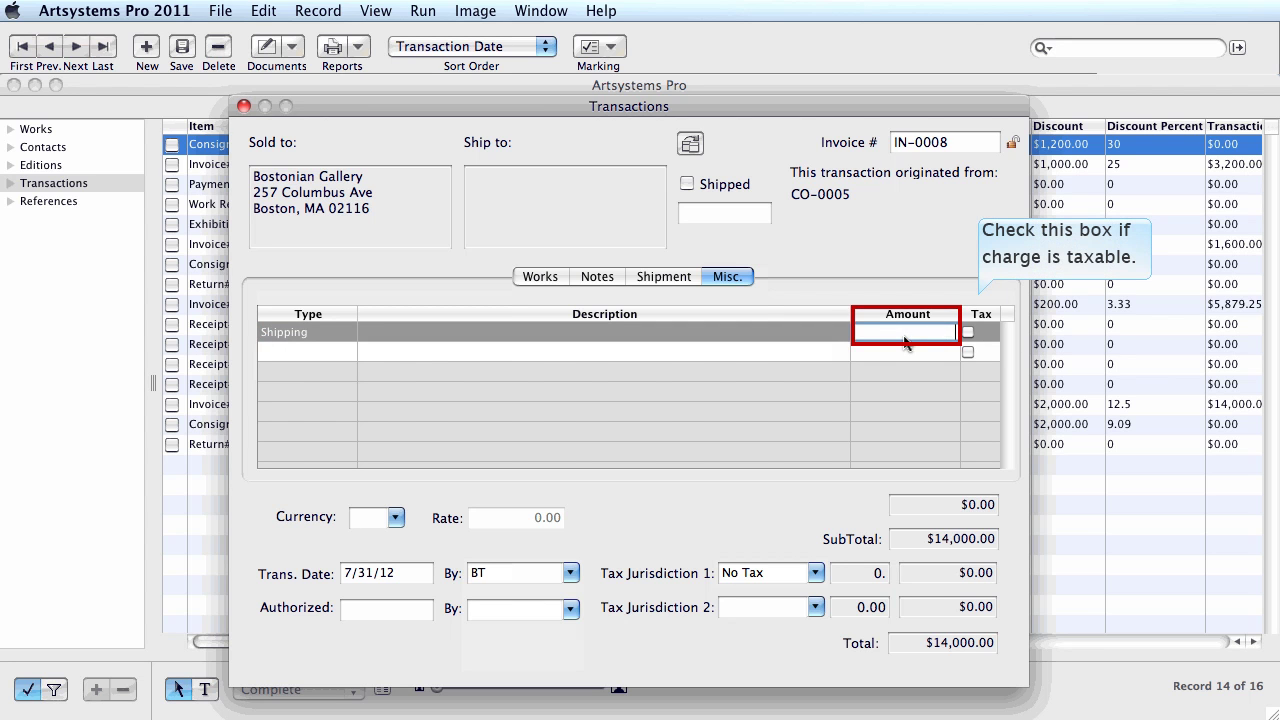
pyautogui.write('500')
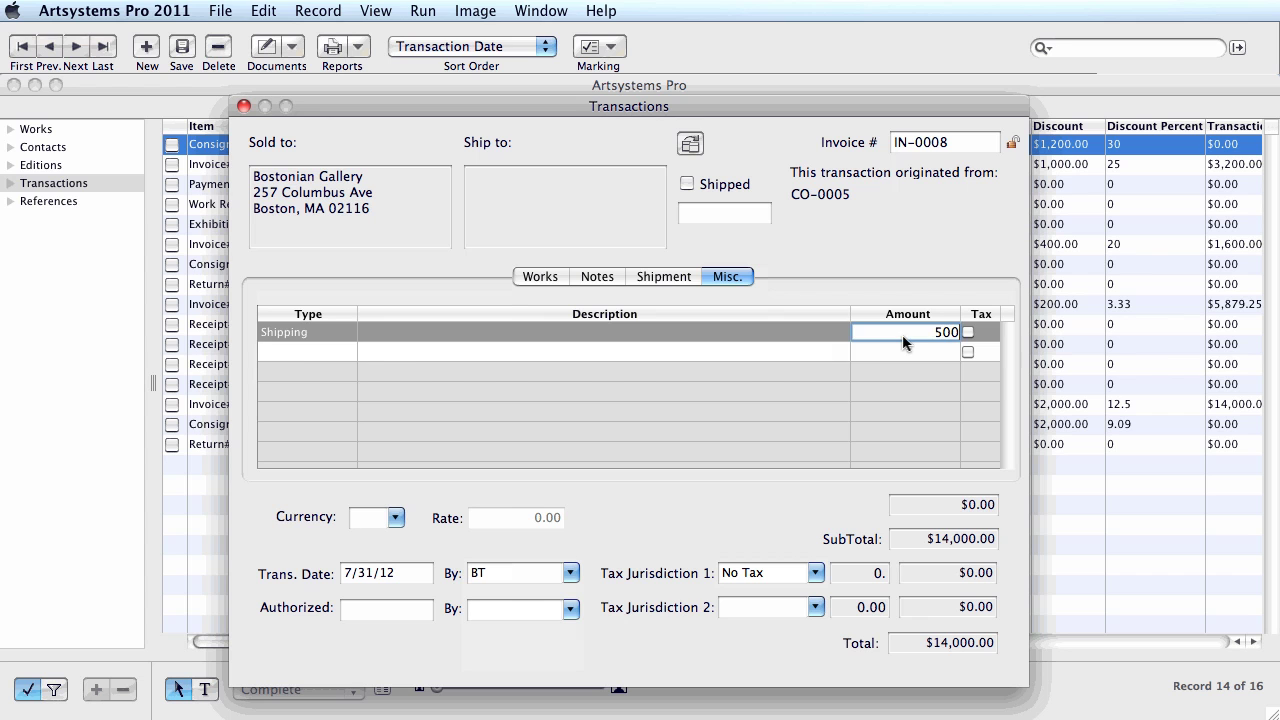
pyautogui.press('Return')
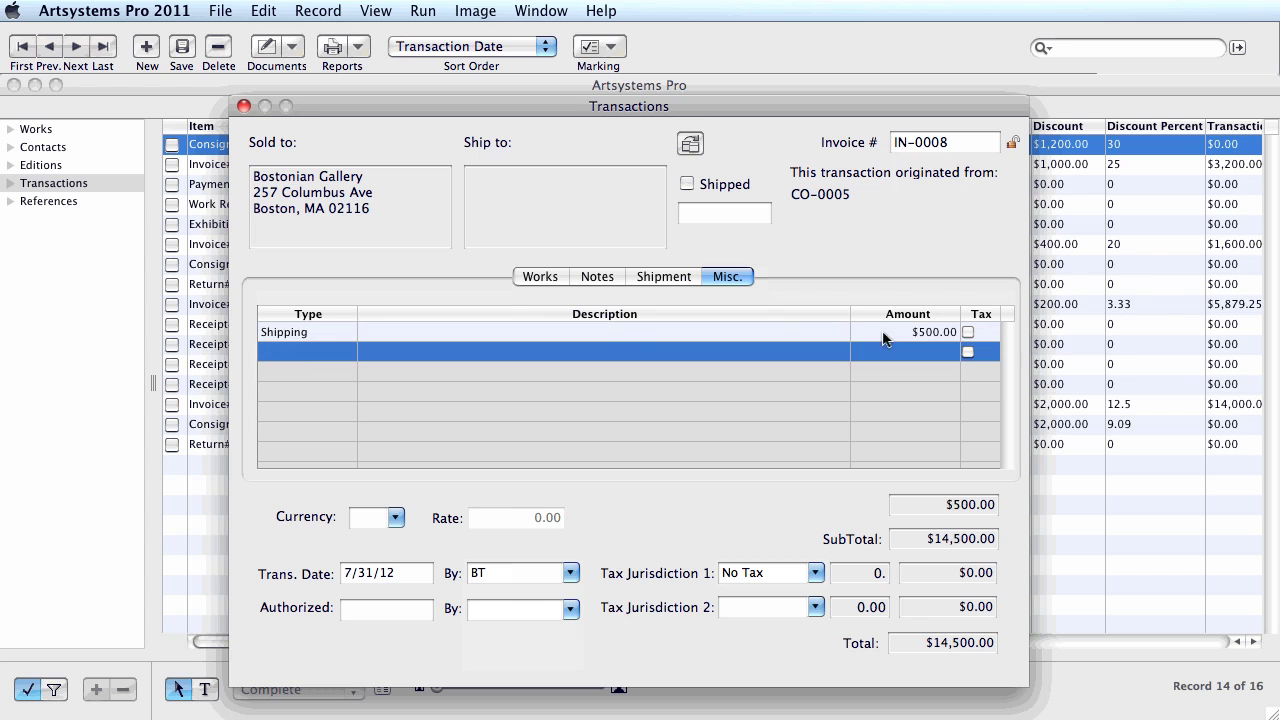
# - Mark the invoice as shipped with Bostonian Gallery as the ship-to contact, and lock the record
pyautogui.click(546, 284)
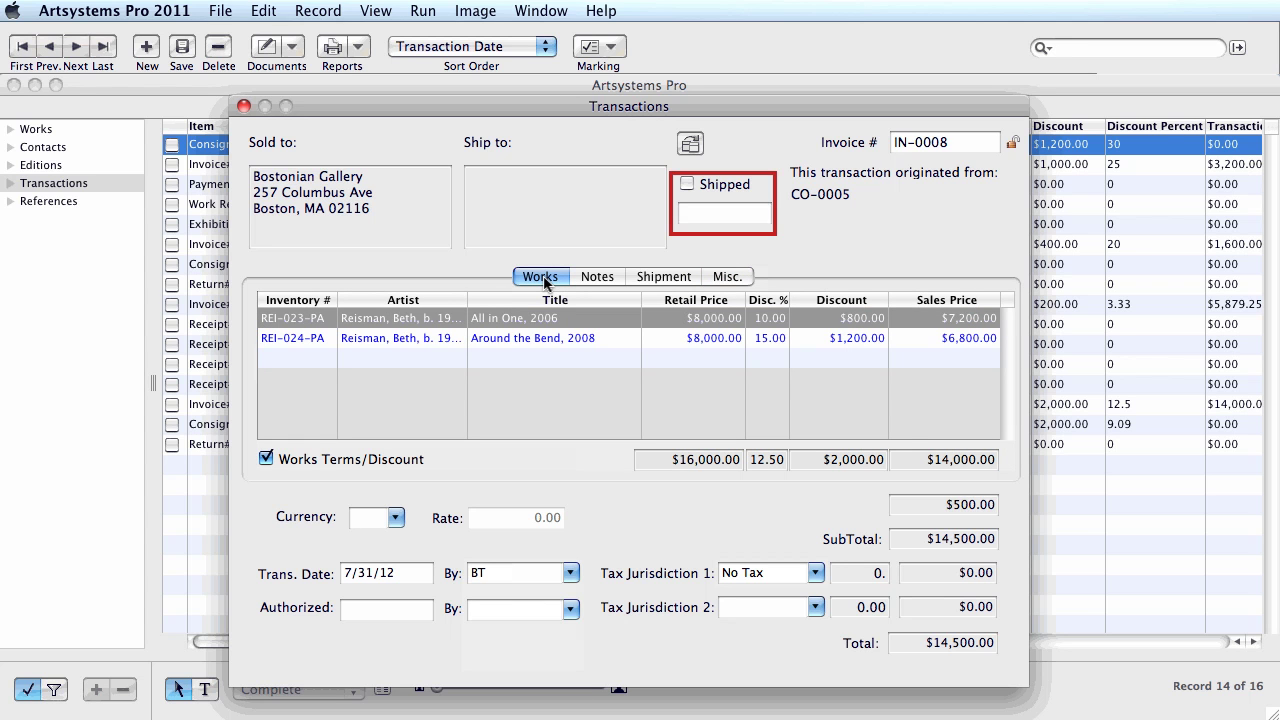
pyautogui.click(686, 184)
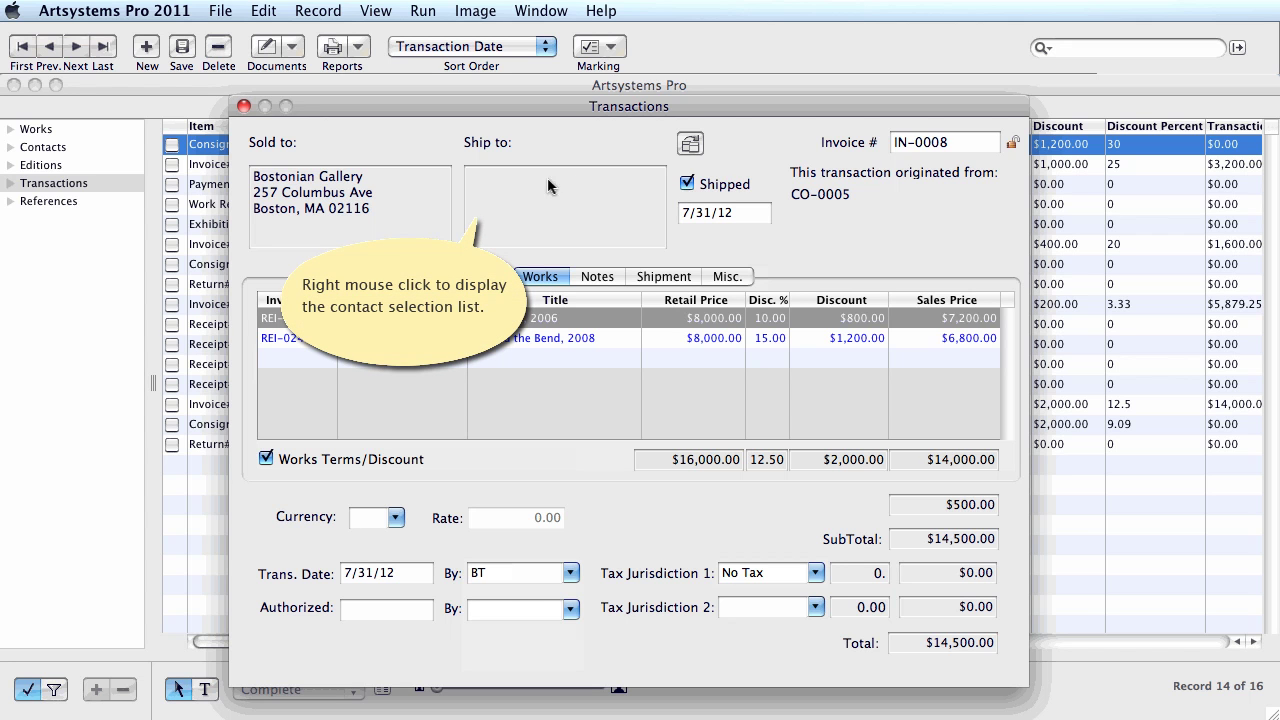
pyautogui.rightClick(508, 176)
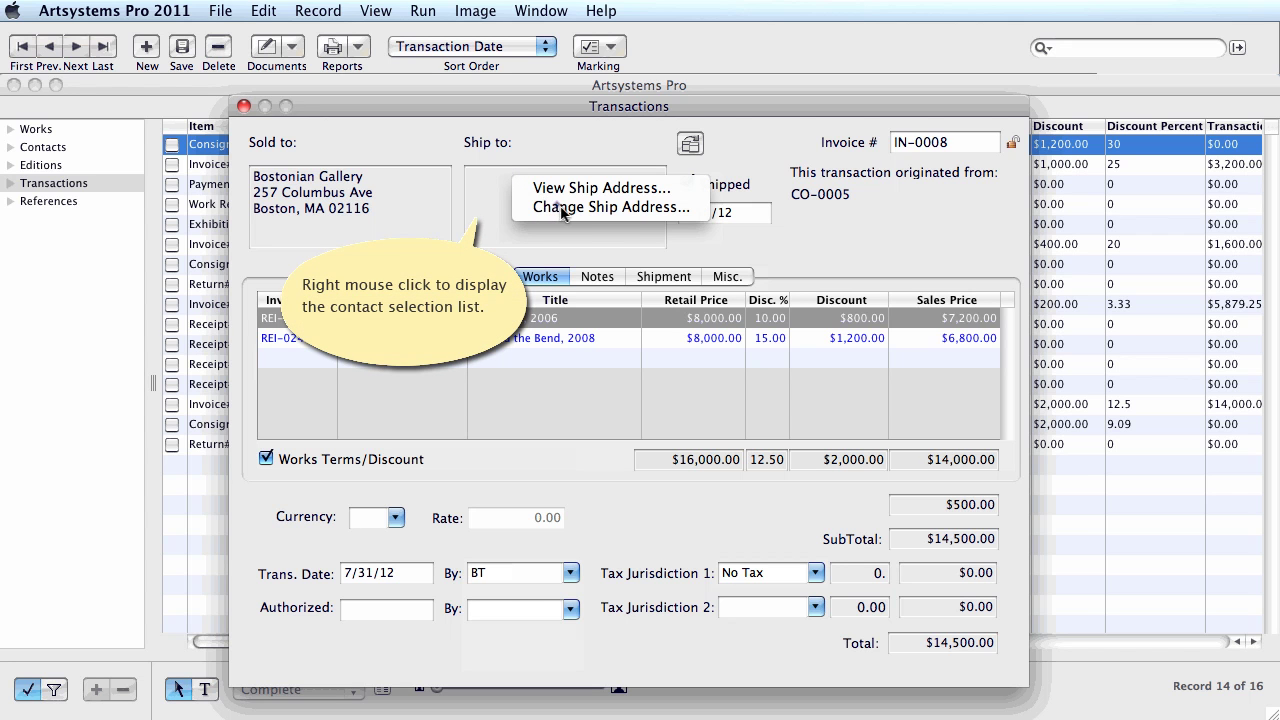
pyautogui.click(563, 208)
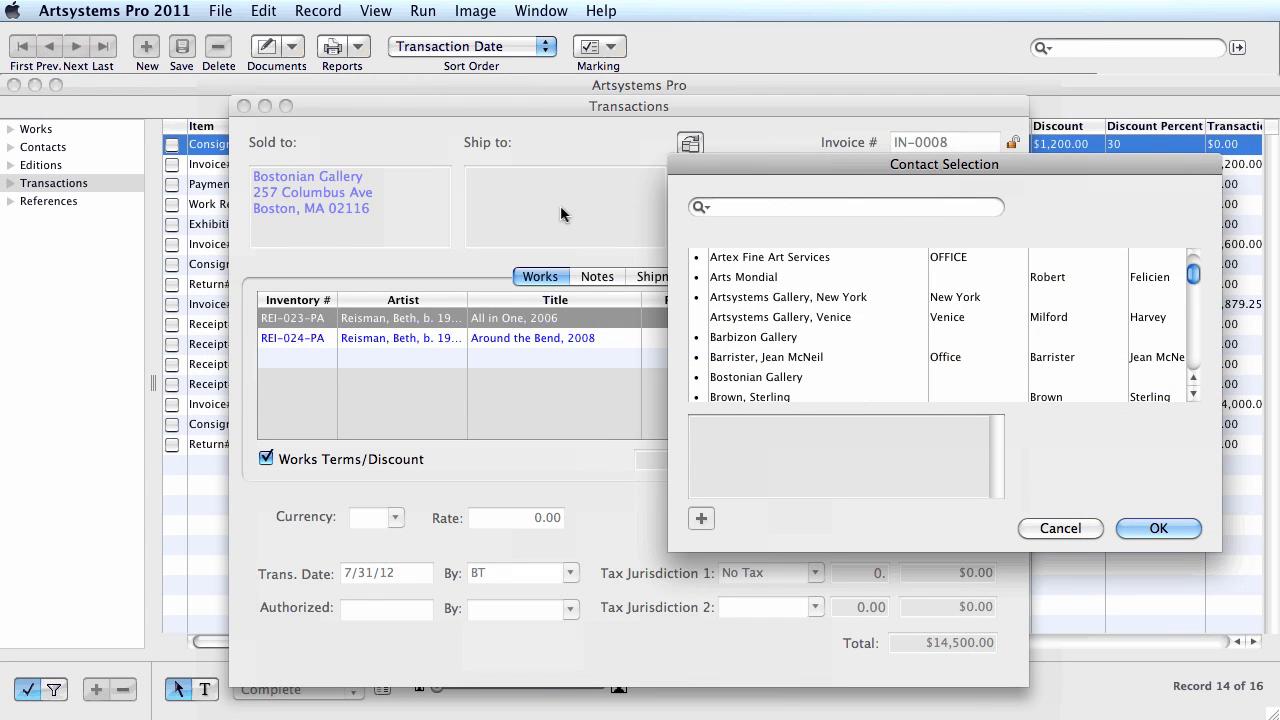
pyautogui.click(785, 377)
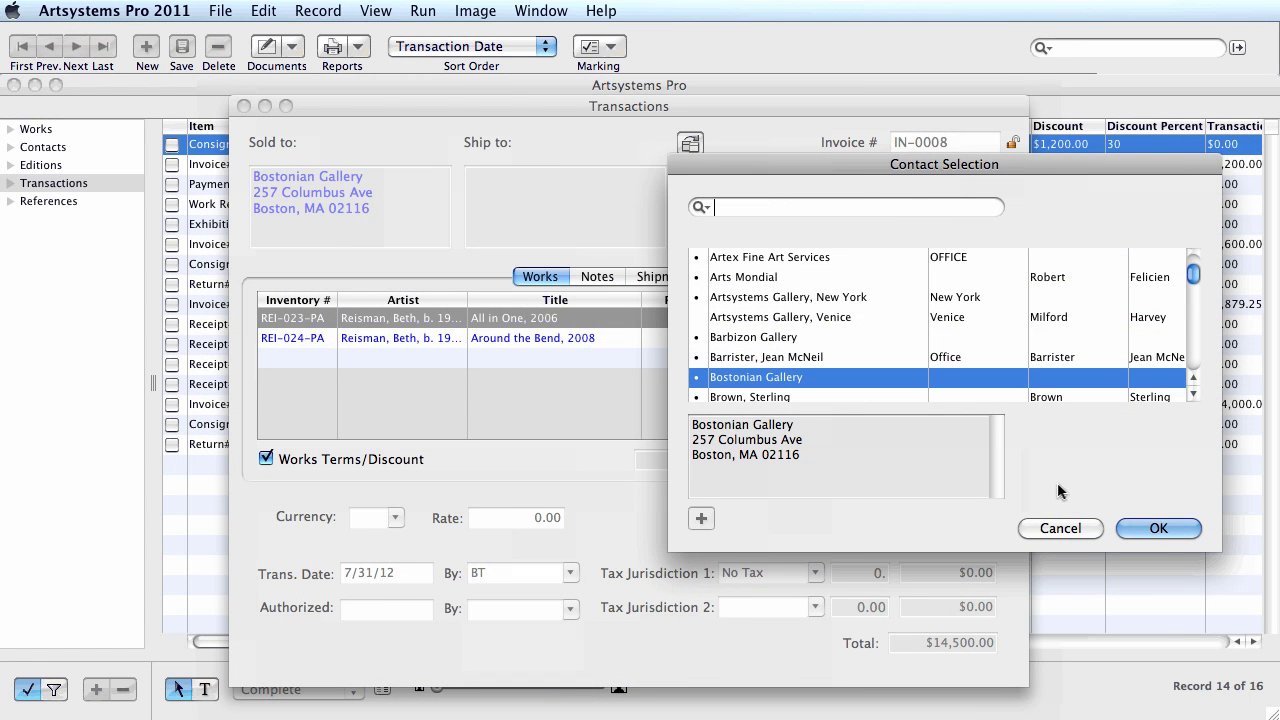
pyautogui.click(1162, 528)
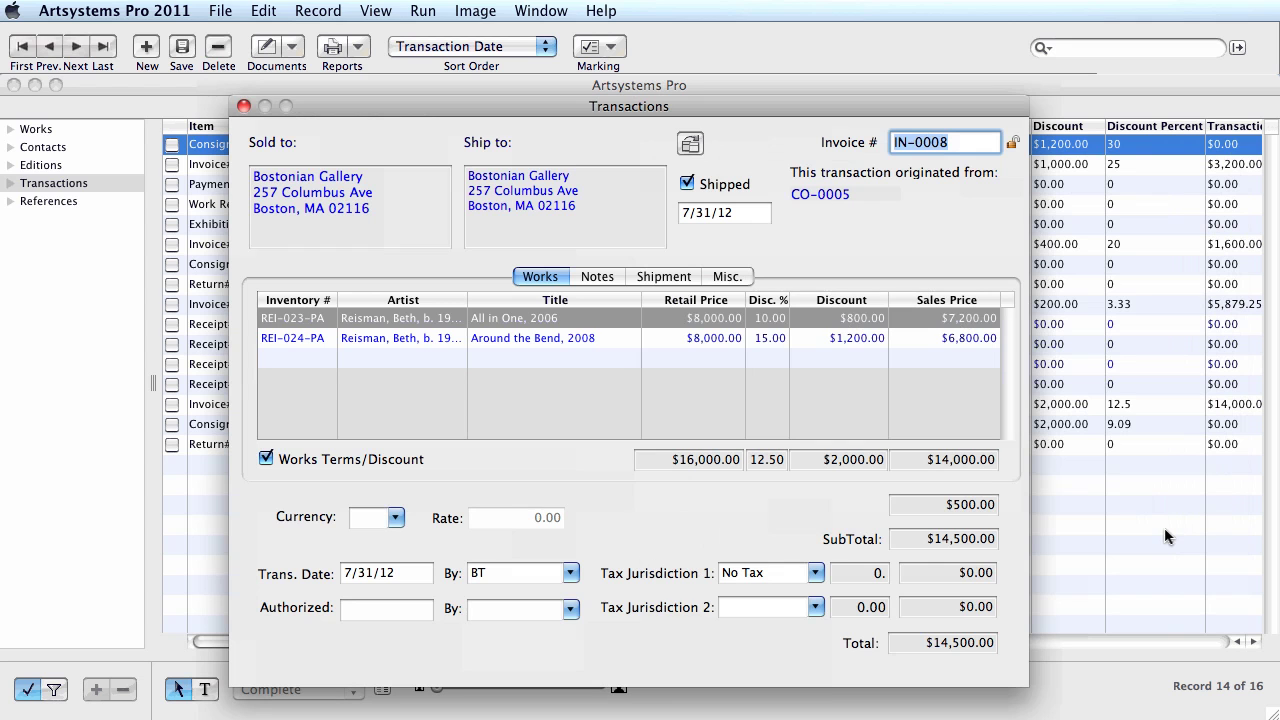
pyautogui.click(1011, 145)
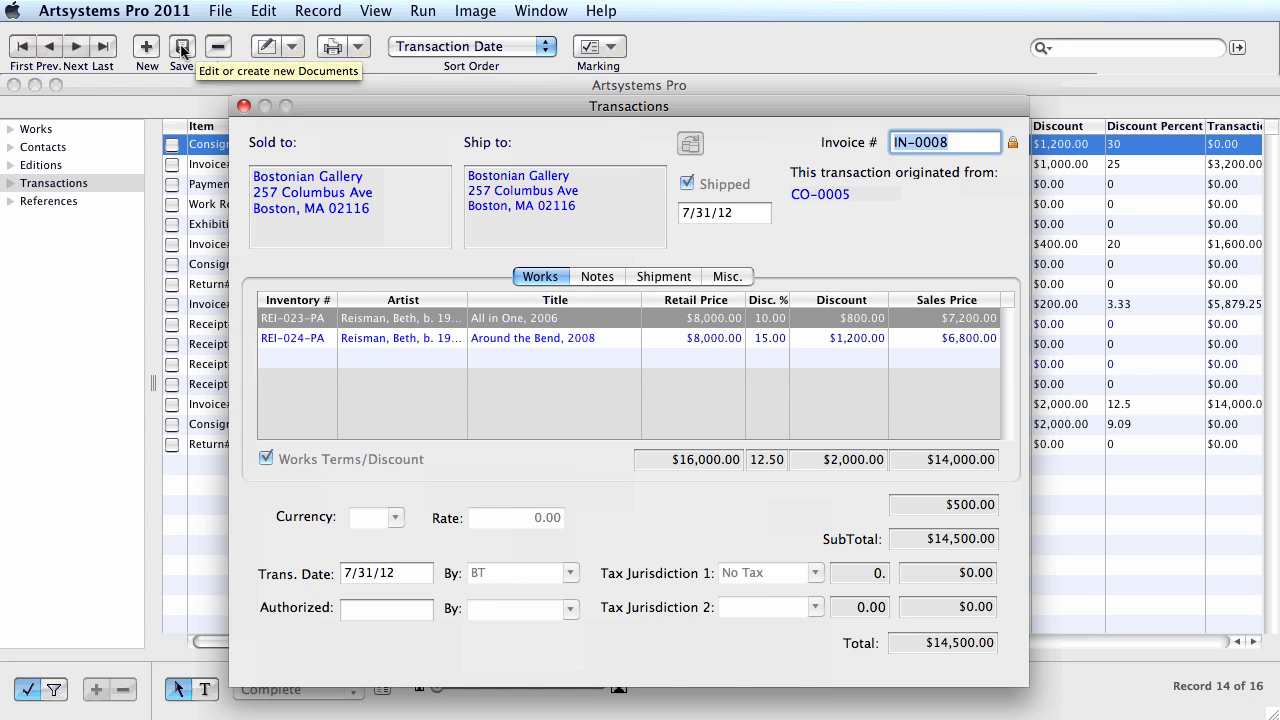
# - Generate the Invoice document in Word from the invoice record, review it, and close it
pyautogui.click(293, 49)
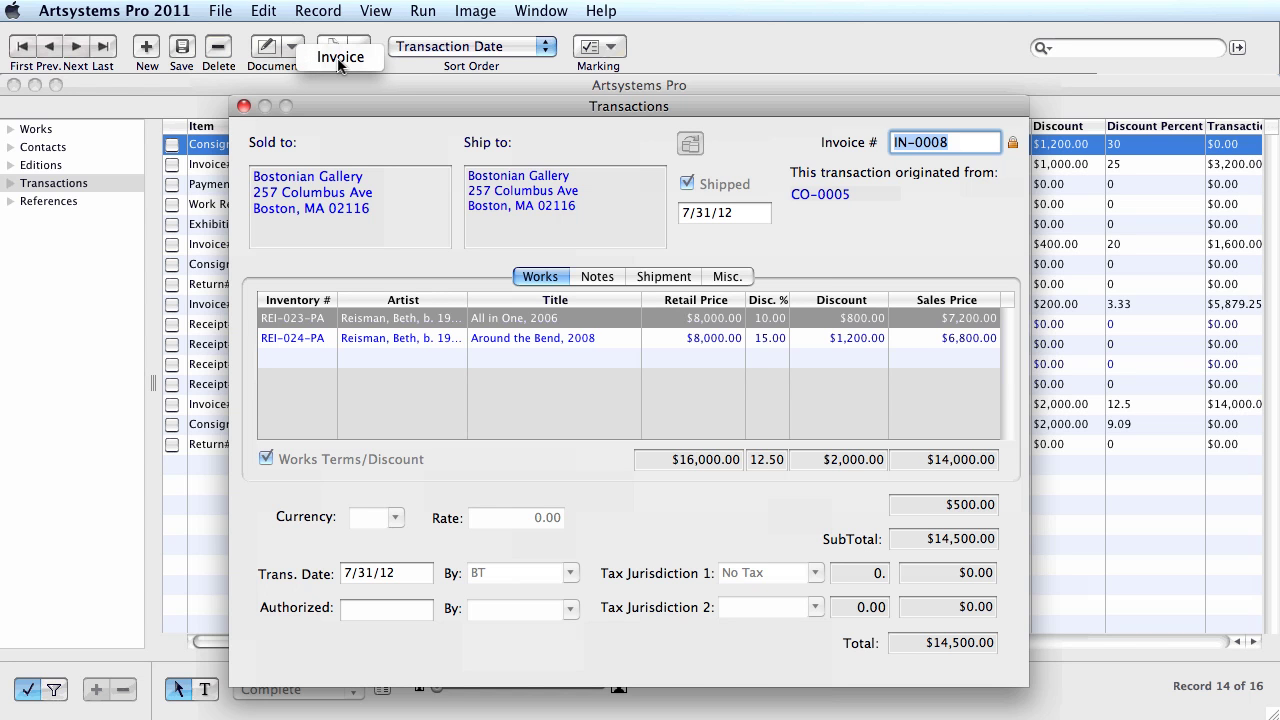
pyautogui.click(340, 58)
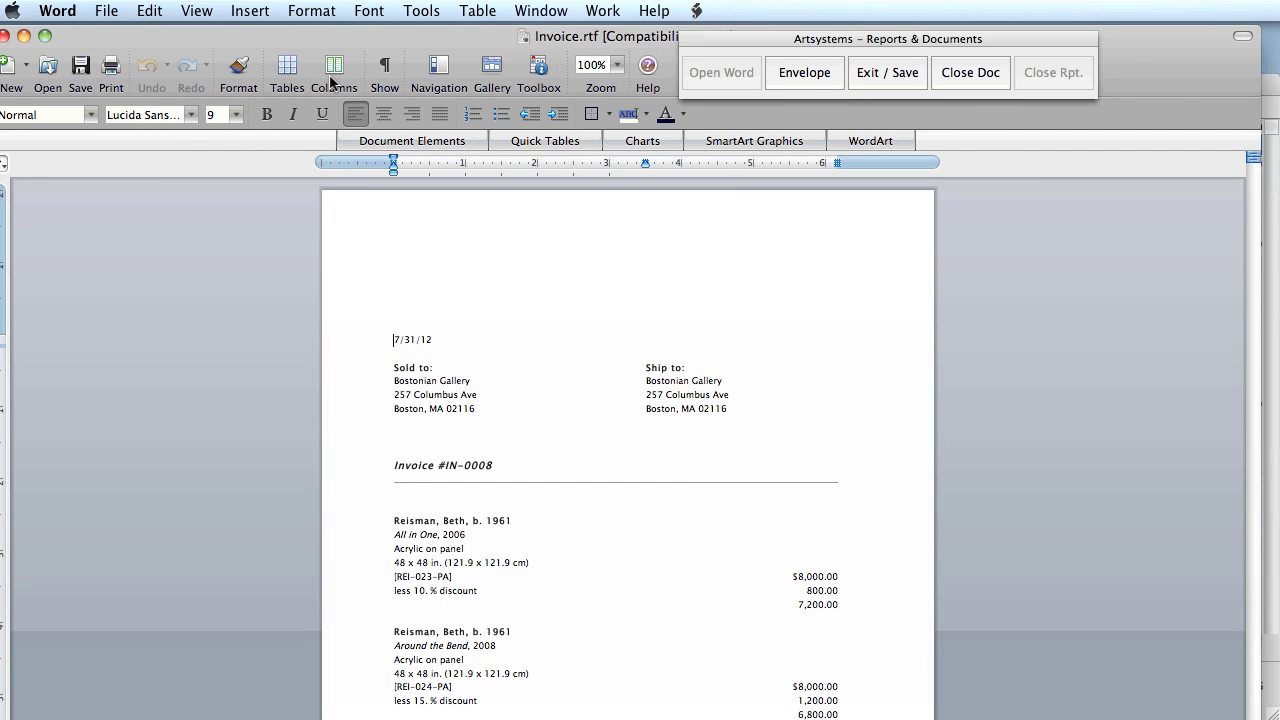
pyautogui.moveTo(1257, 237)
pyautogui.mouseDown()
pyautogui.moveTo(1257, 361)
pyautogui.moveTo(1257, 232)
pyautogui.mouseUp()
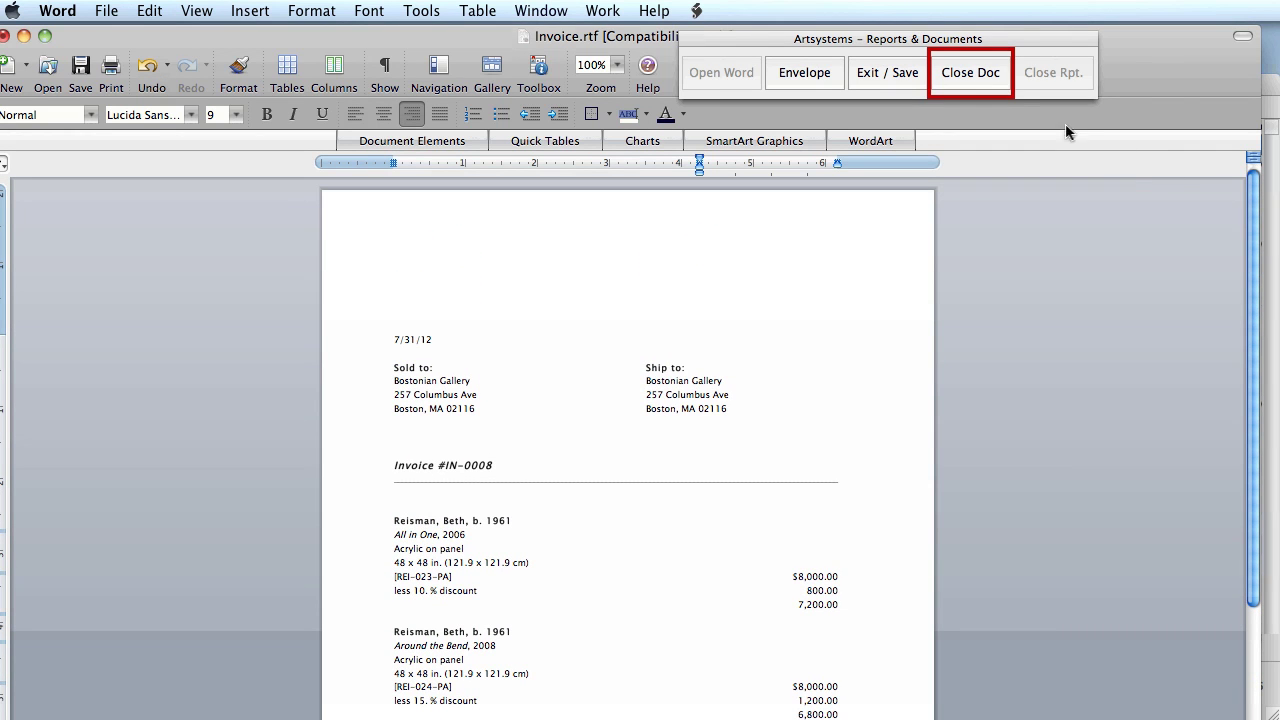
pyautogui.click(971, 77)
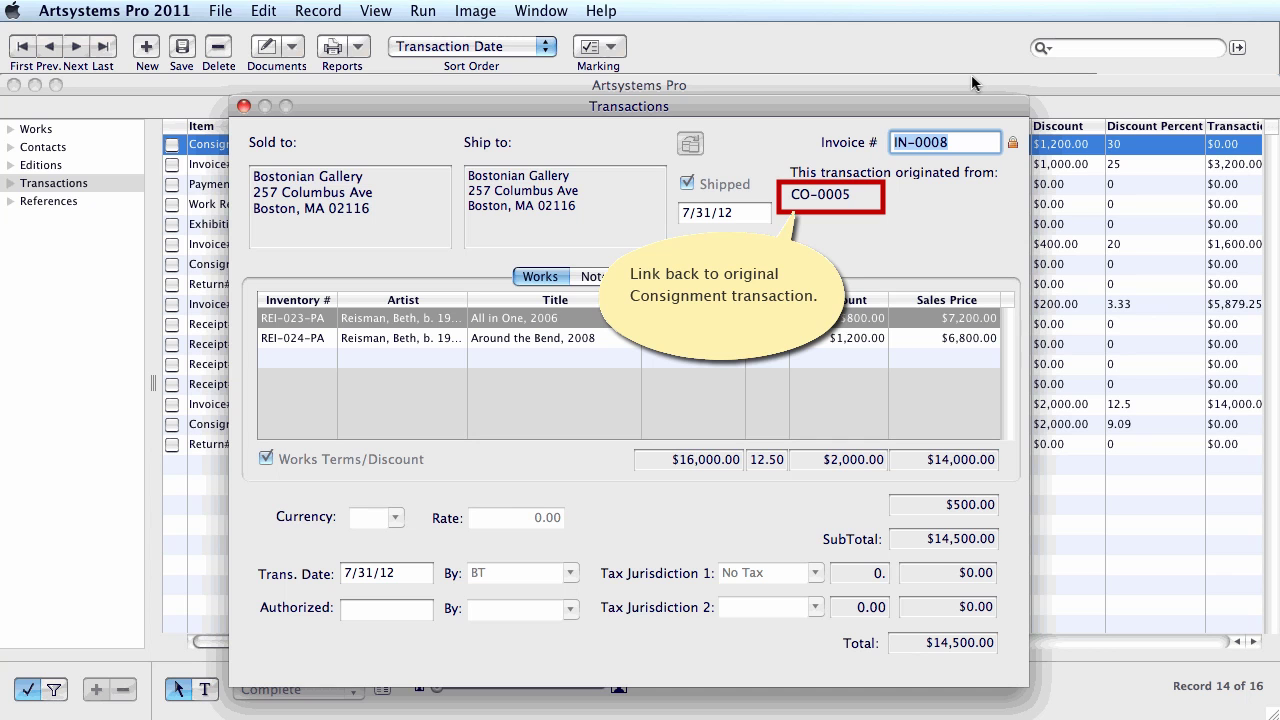
# - Open the original consignment through the invoice's originating transaction link and unlock it for editing
pyautogui.click(868, 193)
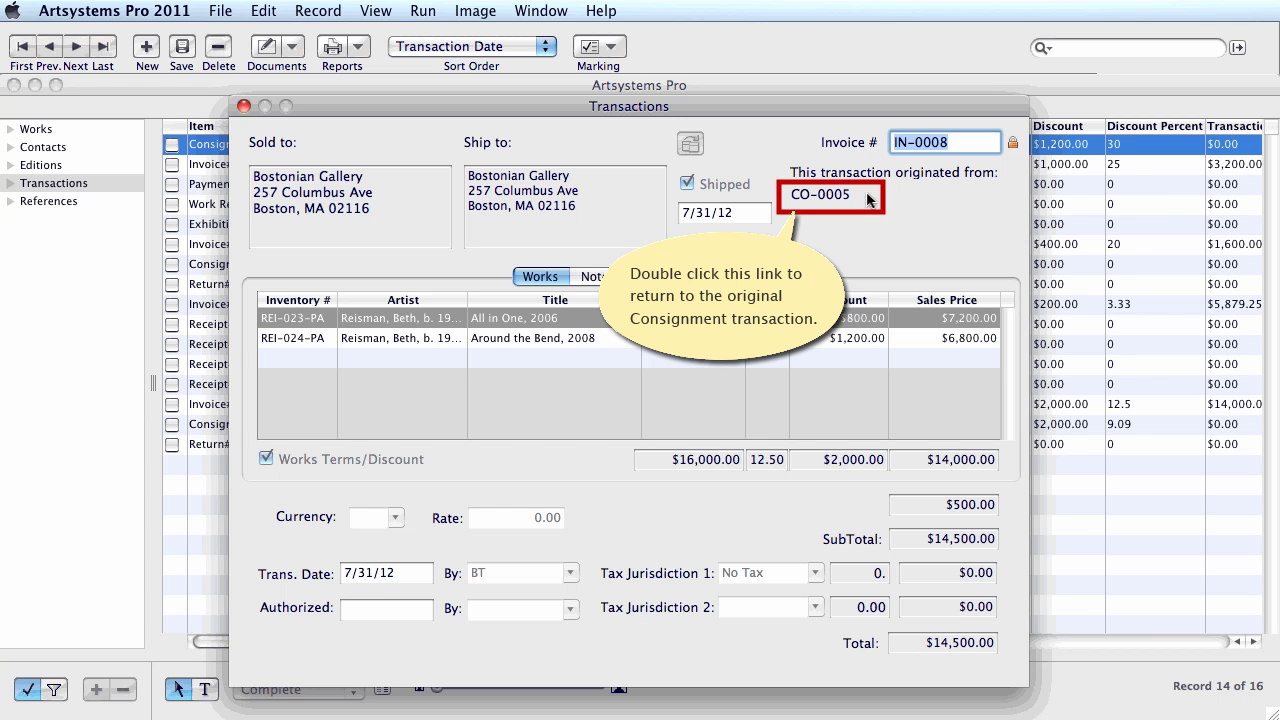
pyautogui.doubleClick(868, 200)
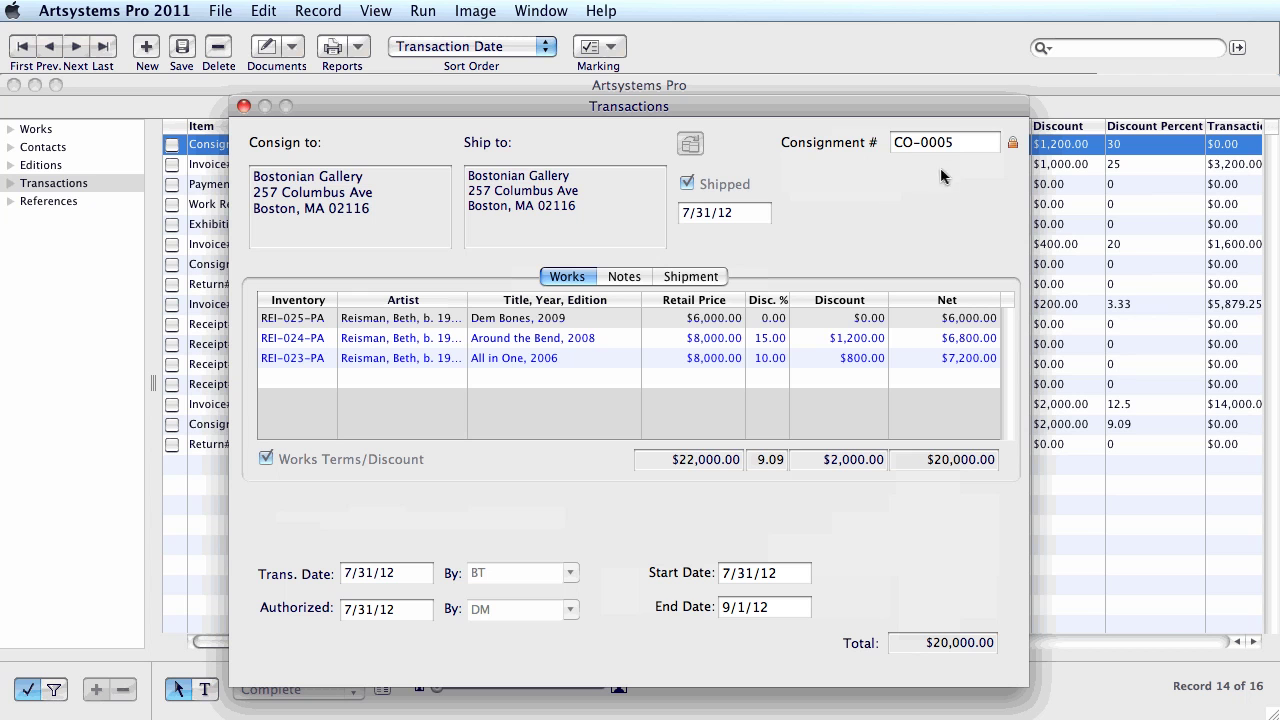
pyautogui.click(1013, 145)
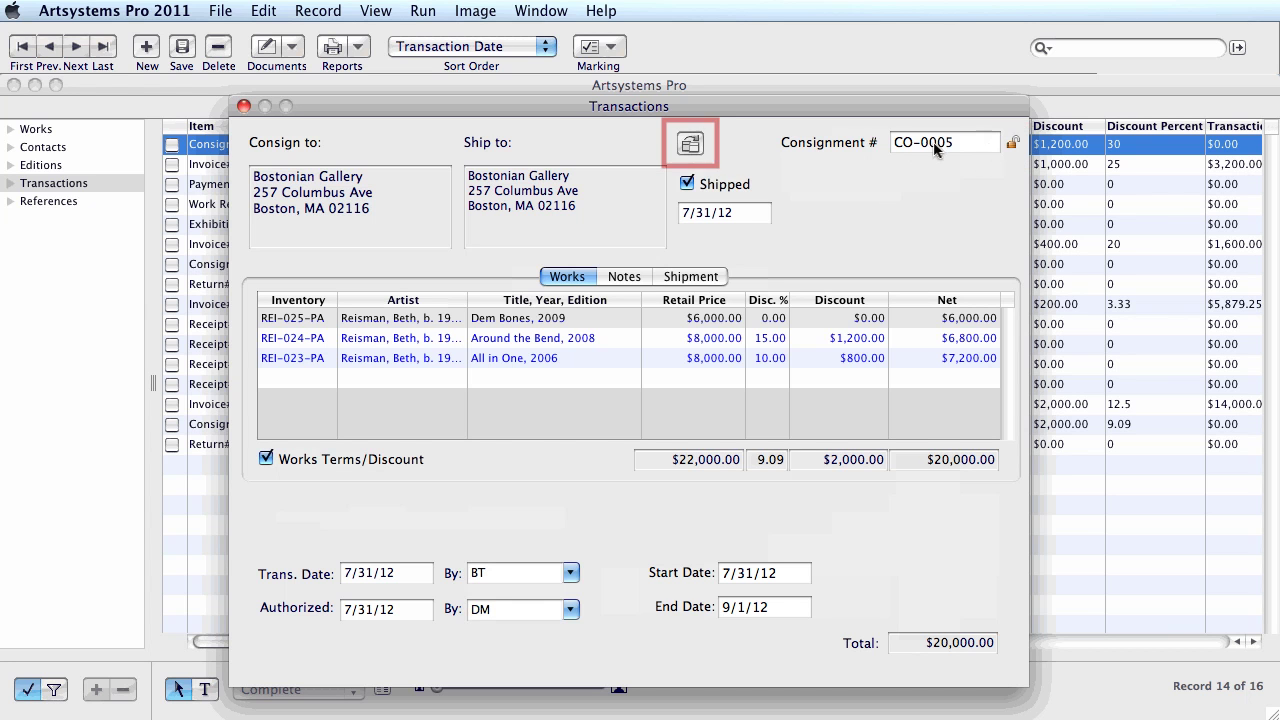
# - Convert the consignment to a return of only Dem Bones, 2009, with Artsystems Gallery, New York as the ship-to contact
pyautogui.click(693, 145)
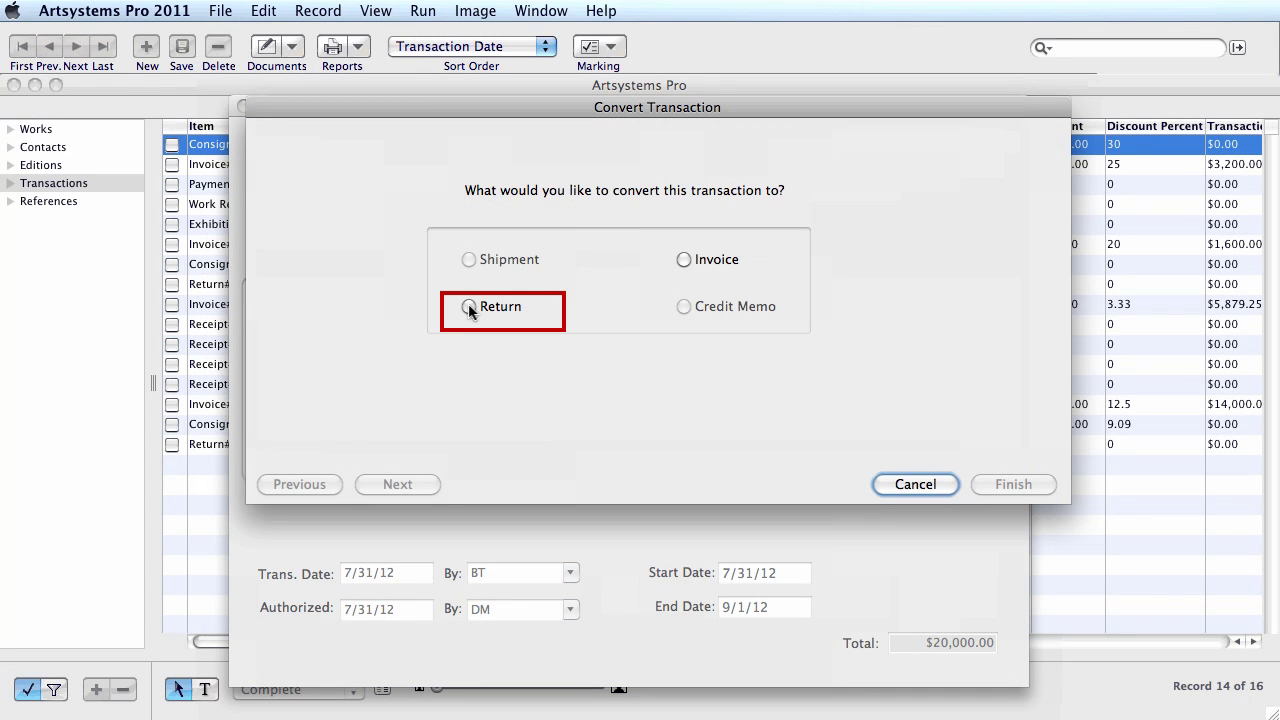
pyautogui.click(469, 308)
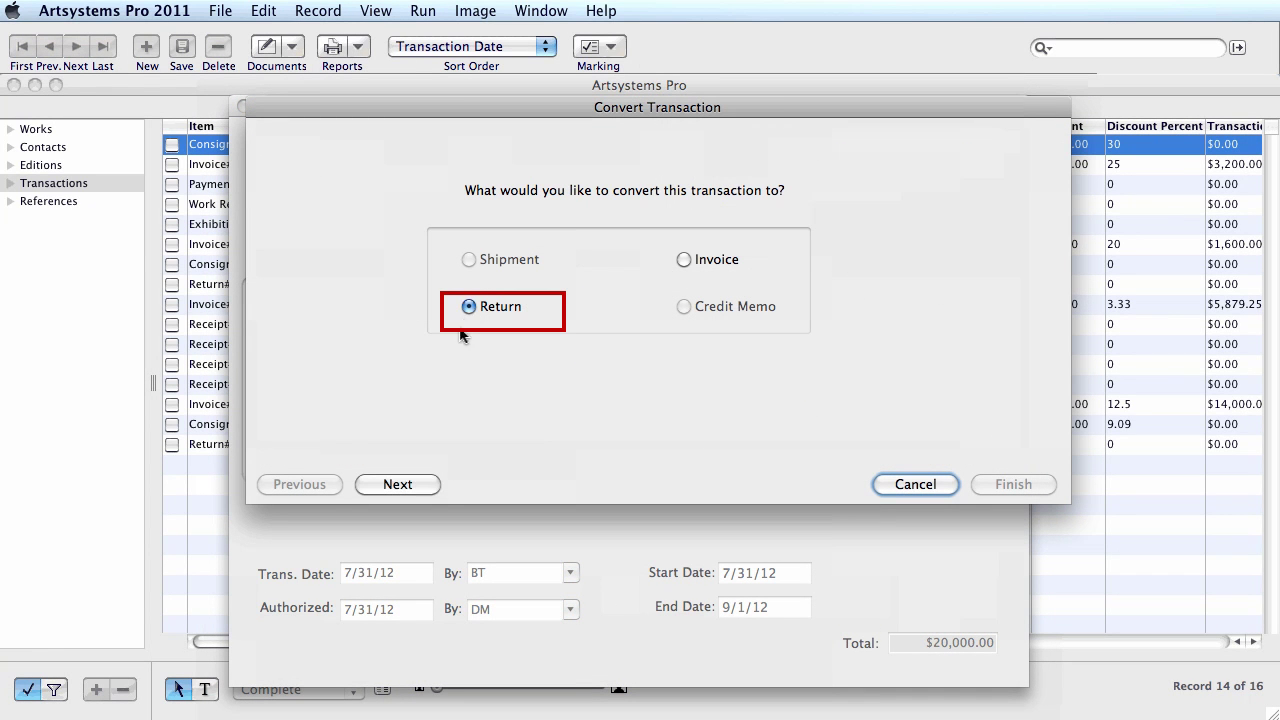
pyautogui.click(402, 485)
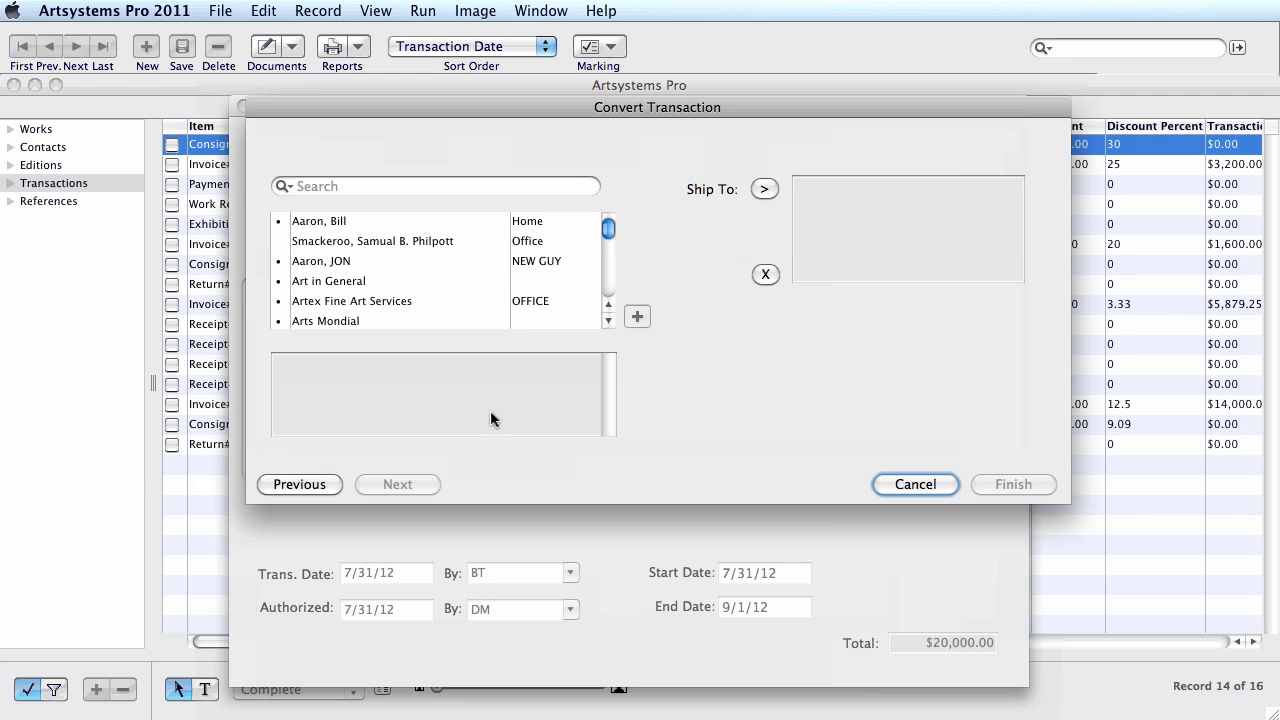
pyautogui.scroll(-3, 609, 320)
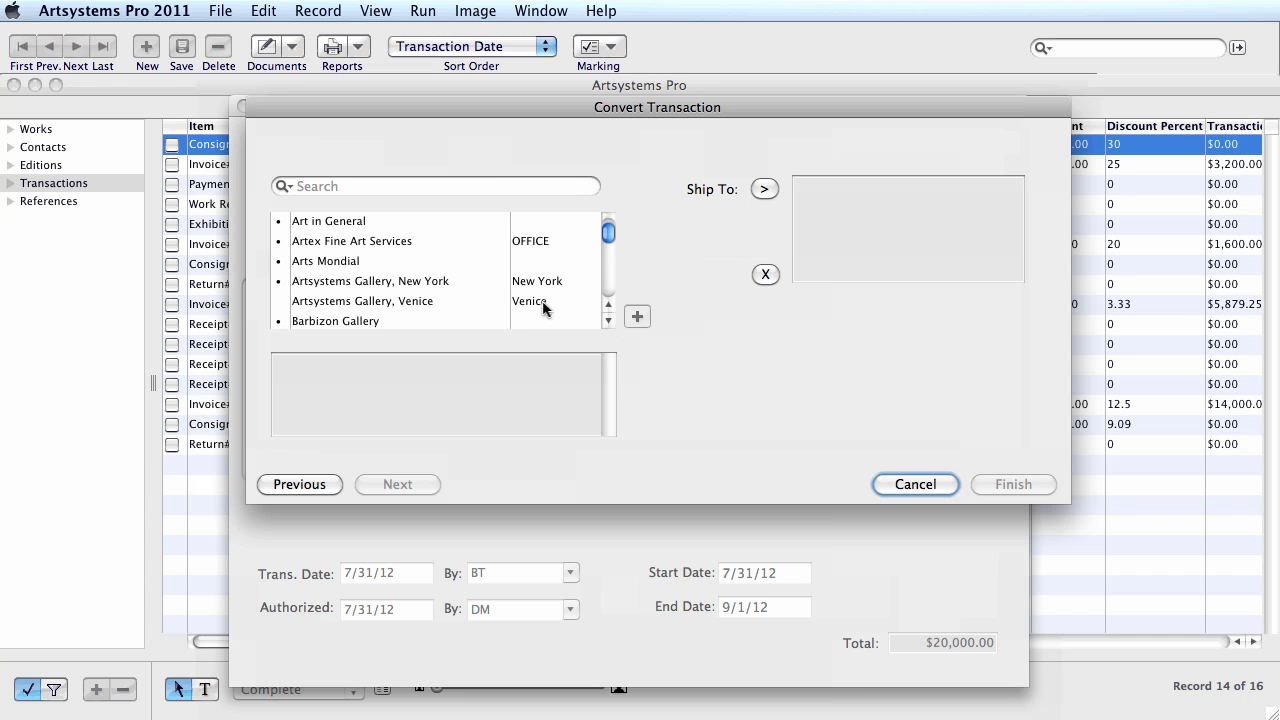
pyautogui.click(448, 283)
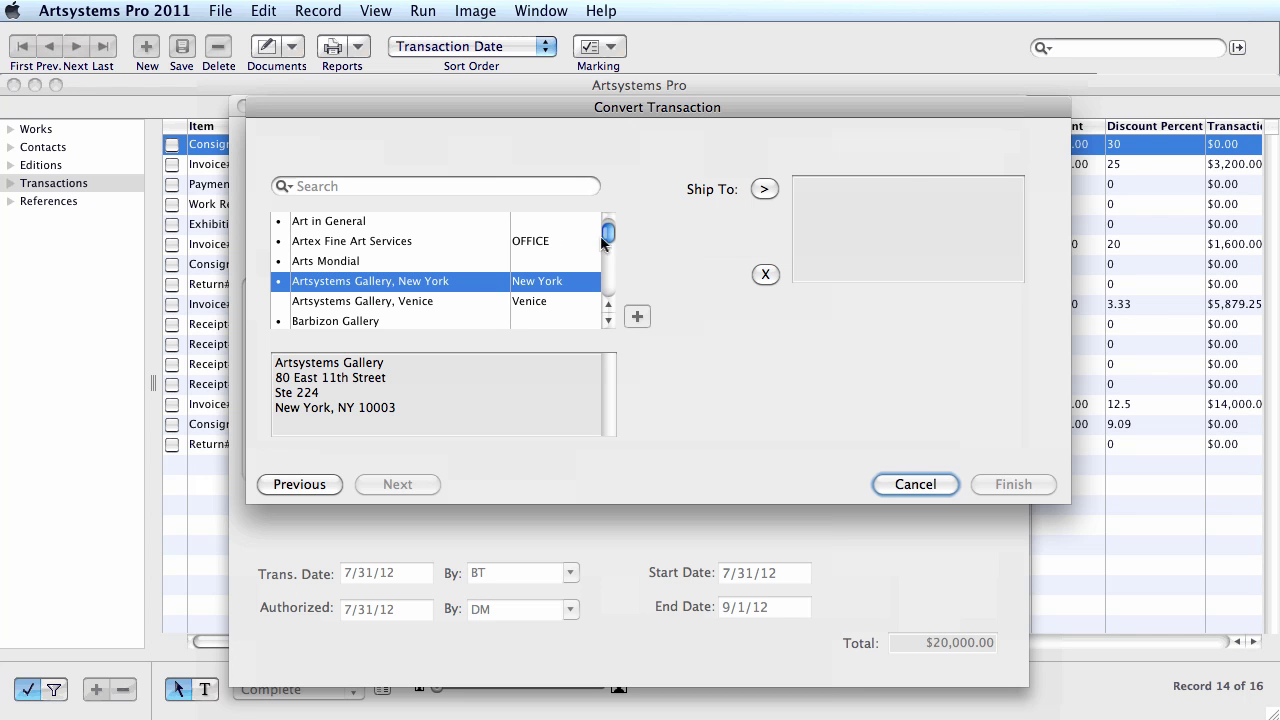
pyautogui.click(766, 189)
pyautogui.click(421, 486)
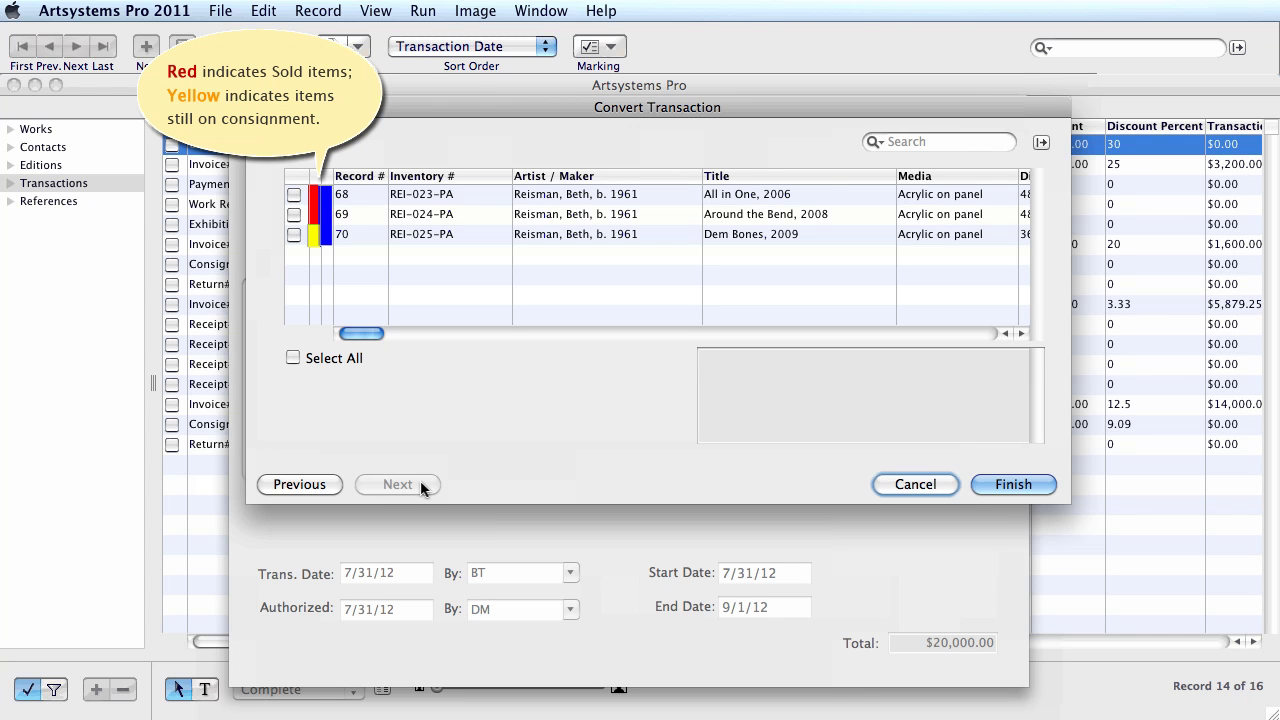
pyautogui.click(294, 235)
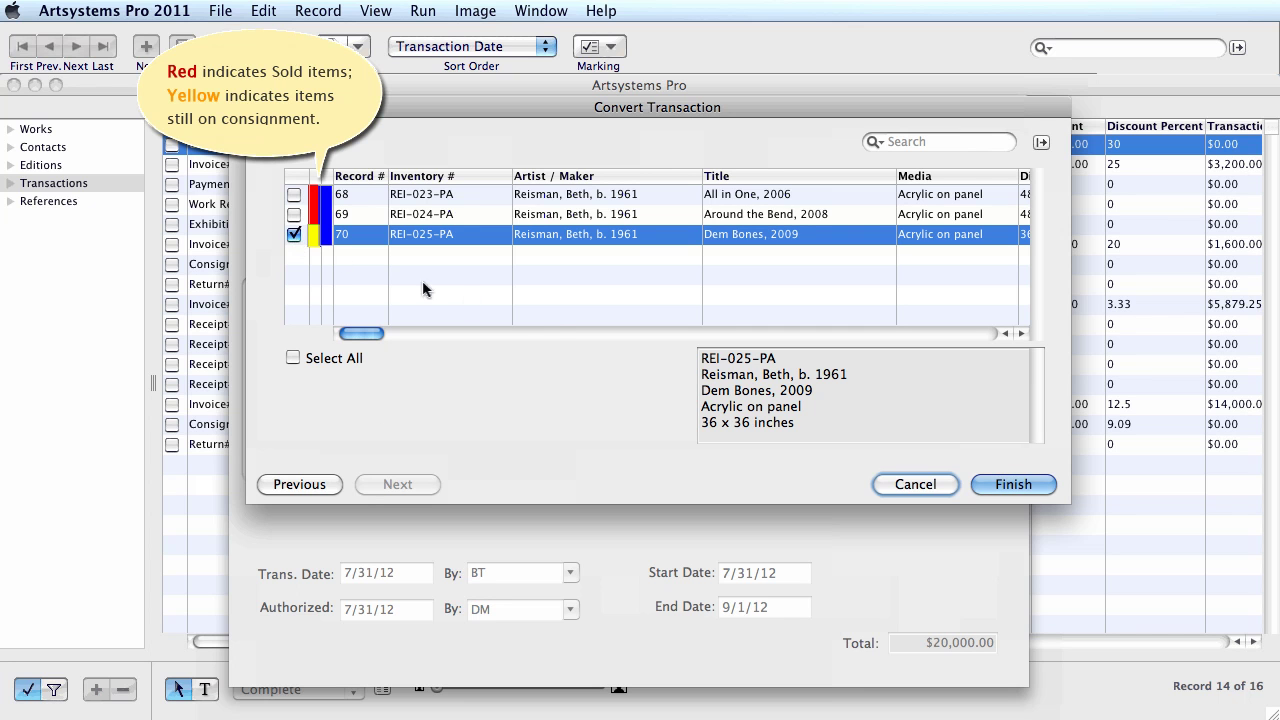
pyautogui.click(1002, 485)
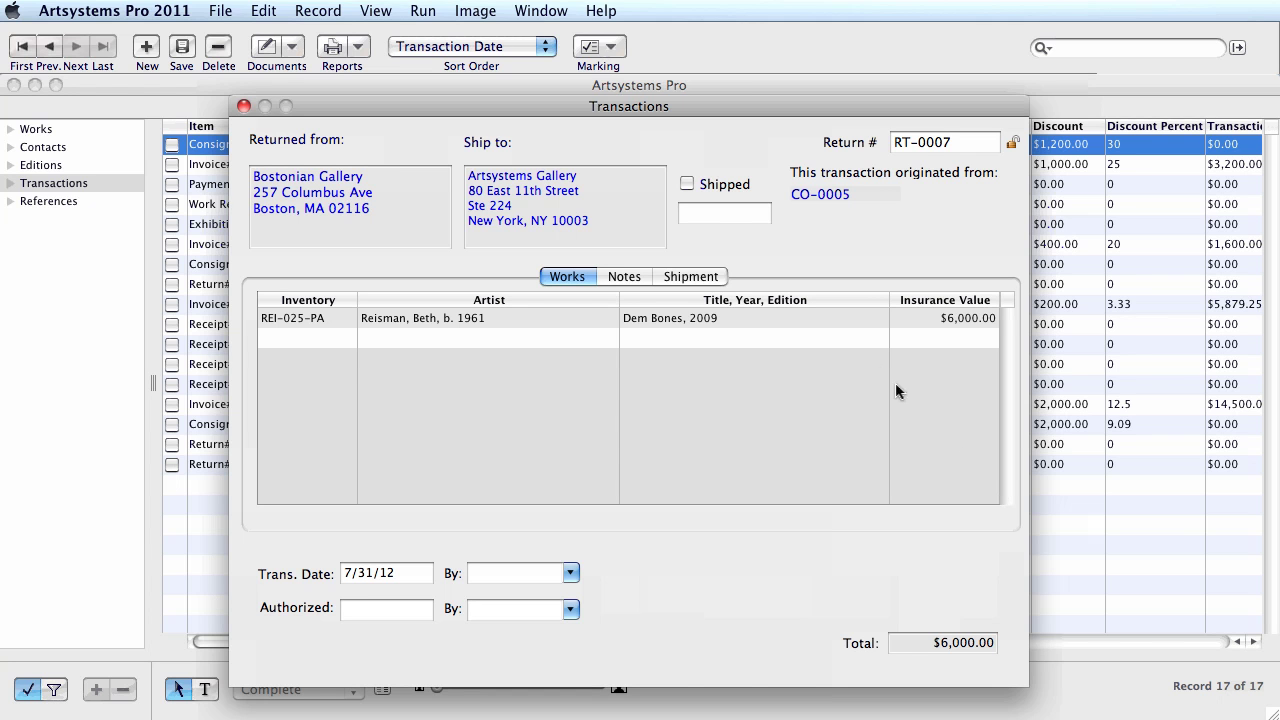
# - Mark the new return as shipped, then lock and save the record
pyautogui.click(687, 184)
pyautogui.click(1016, 143)
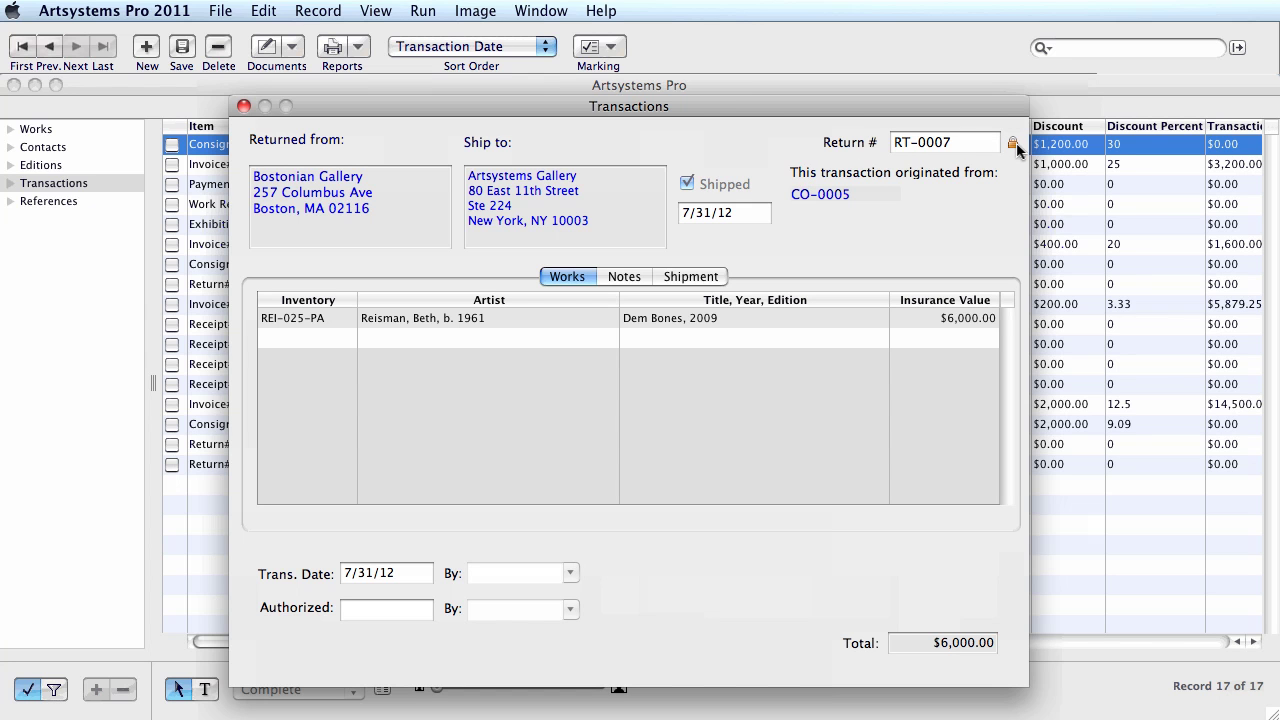
pyautogui.click(183, 48)
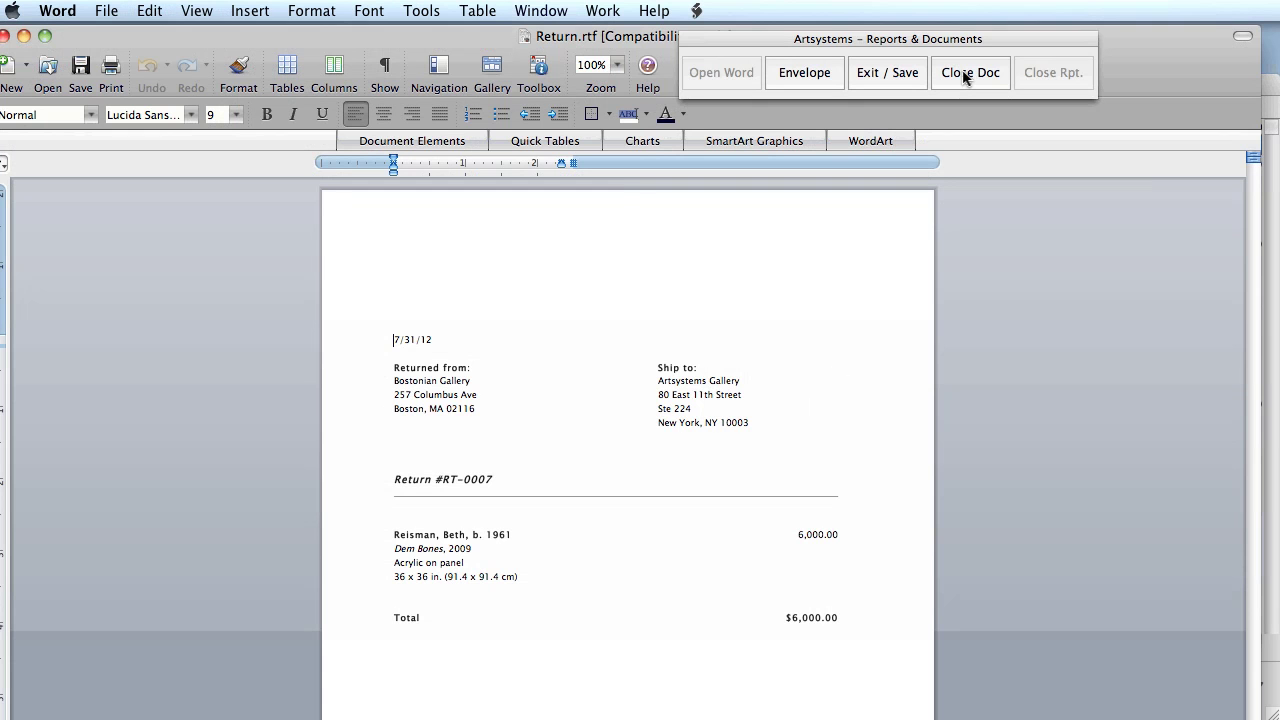
# - Close the generated Return document in Word
pyautogui.click(966, 78)
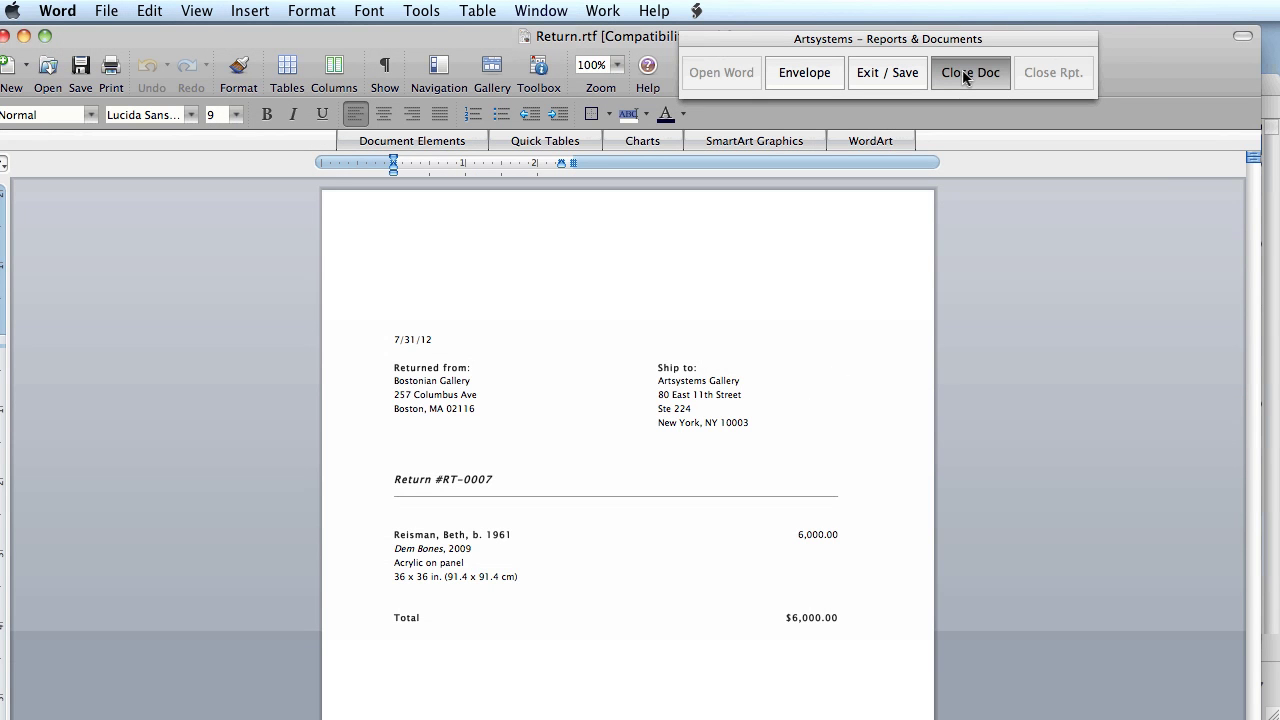